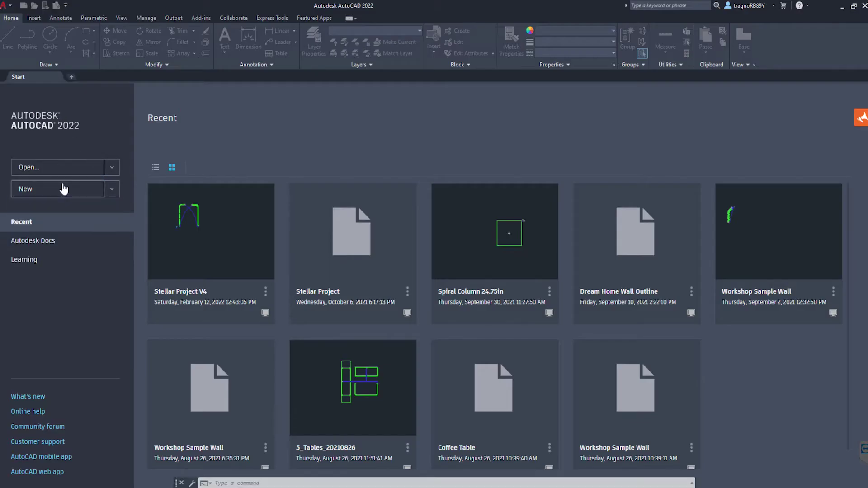
Step: Create a new drawing and set its length units to the architectural feet-and-inches format
left_click(63, 186)
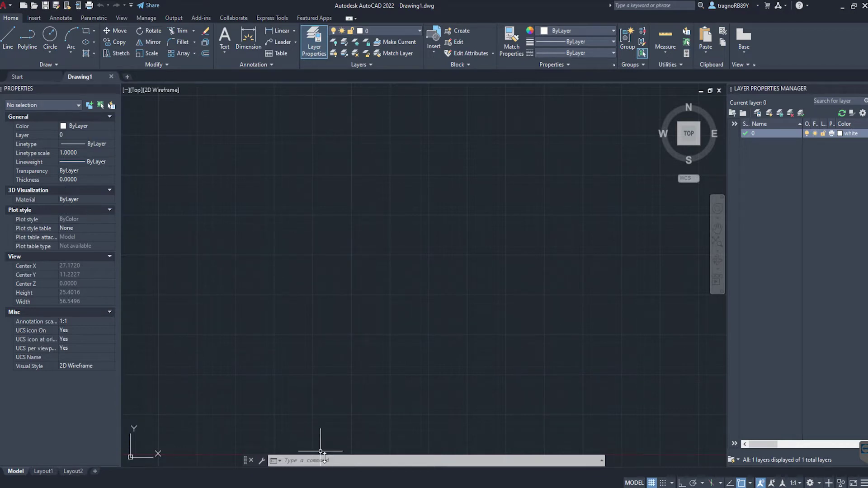
type("units")
key("Return")
left_click(423, 132)
left_click(408, 139)
left_click(374, 281)
Step: Draw the left, upper and right sides of a square outline near the origin as connected 20' lines
scroll(191, 374, "down", 2)
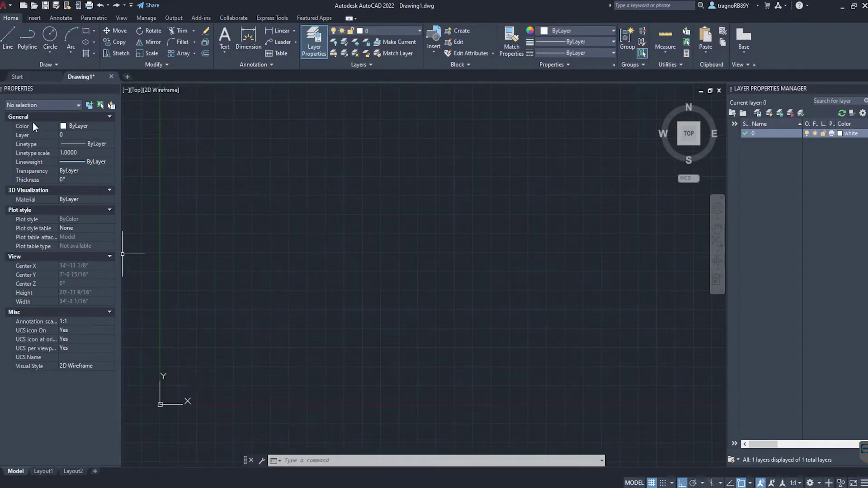
left_click(9, 39)
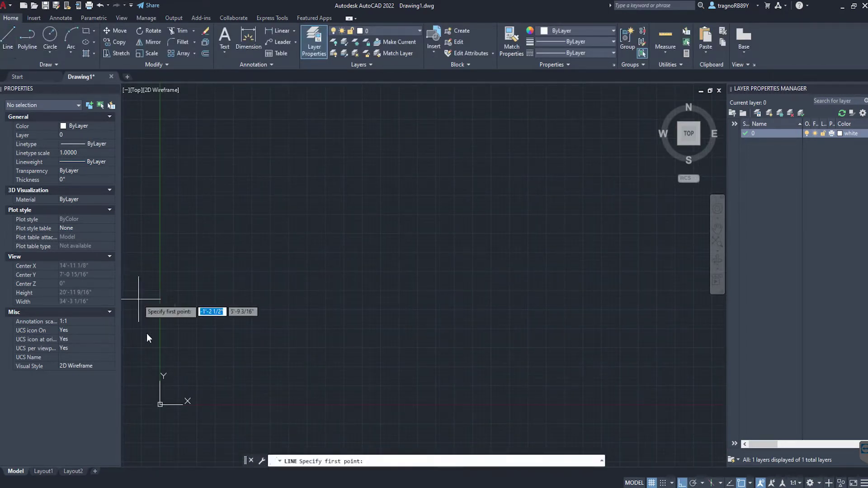
left_click(183, 389)
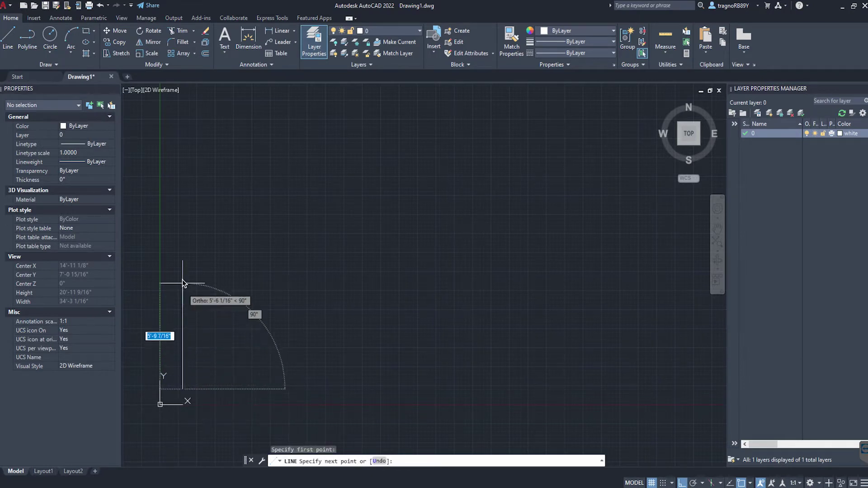
type("20")
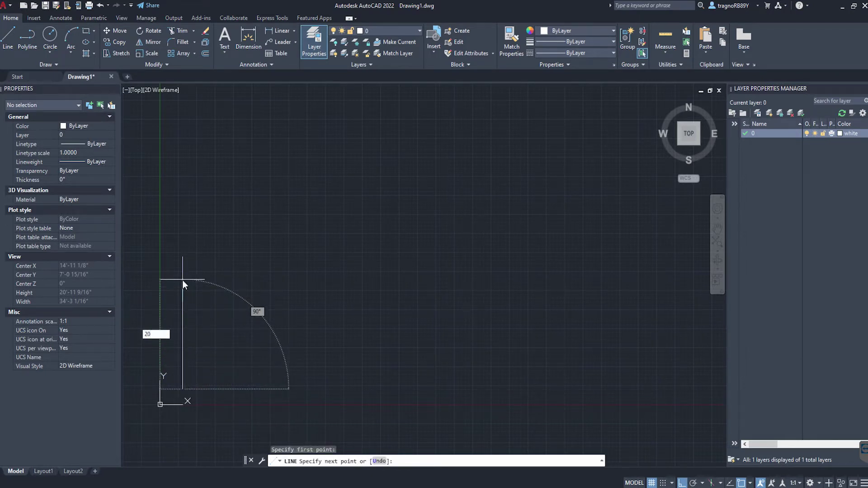
type("'")
key("Return")
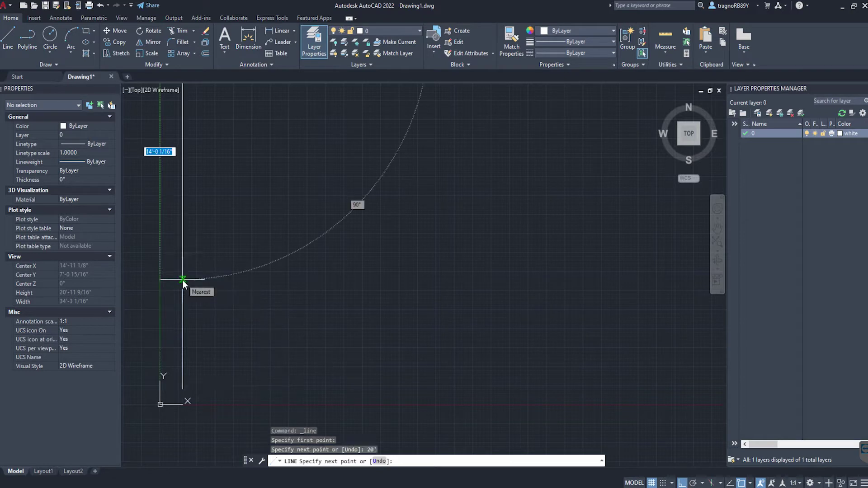
scroll(184, 279, "down", 2)
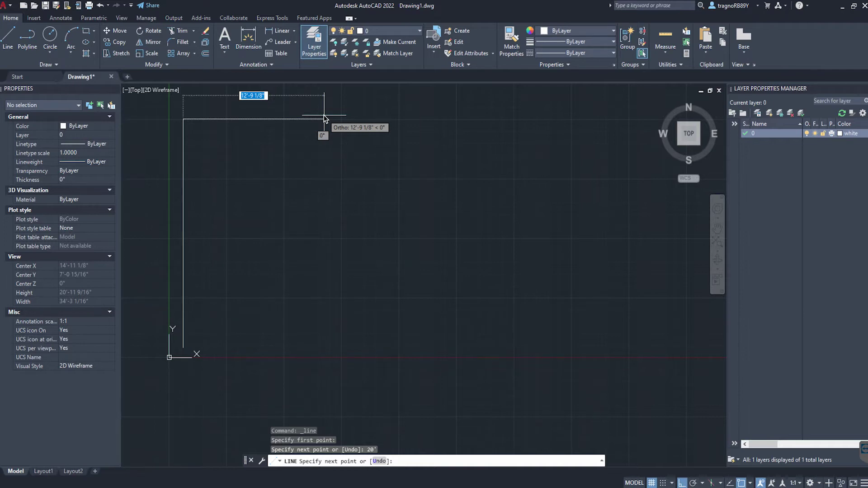
type("20")
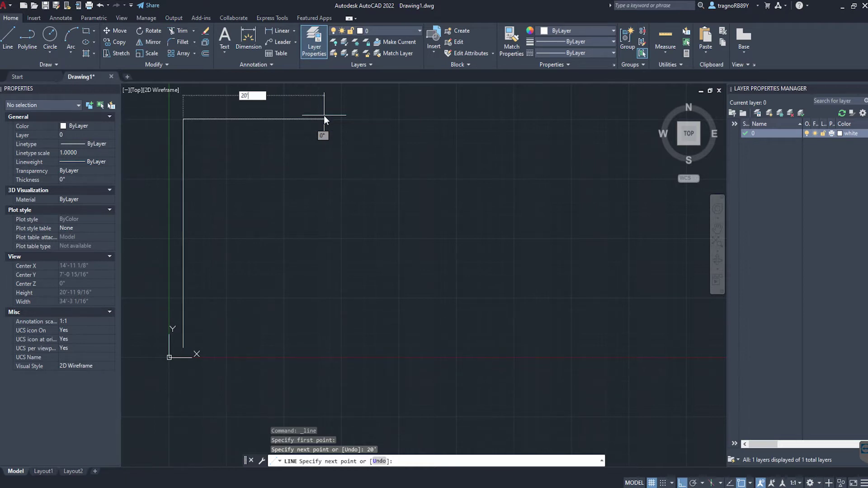
key("Return")
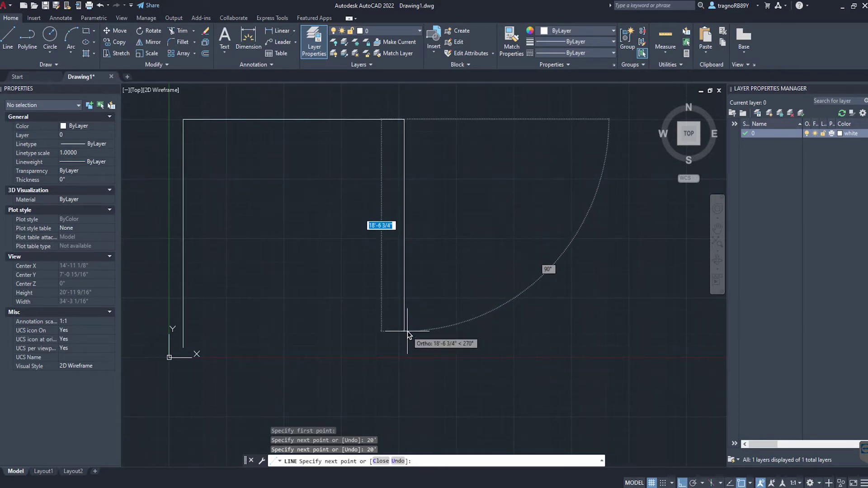
type("20'")
key("Return")
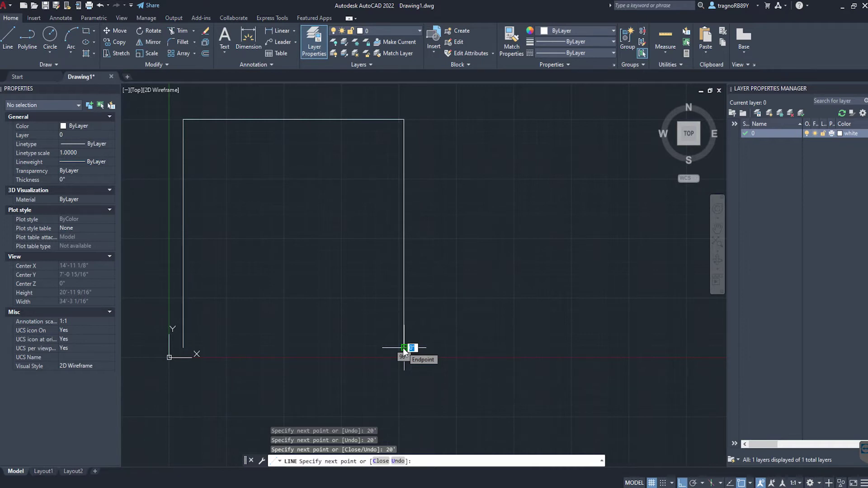
key("Return")
Step: Close the outline's lower side from its lower-right corner with segments of 8'6 and 3'3 and a final segment to the lower-left corner
key("Return")
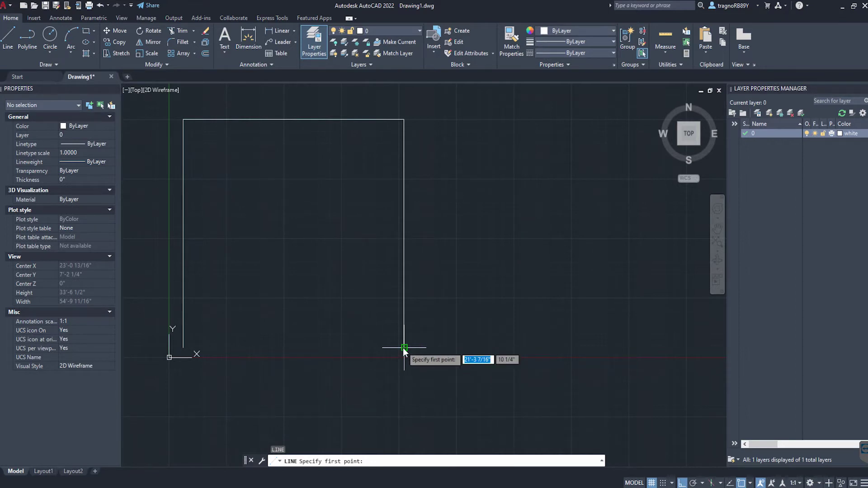
left_click(404, 347)
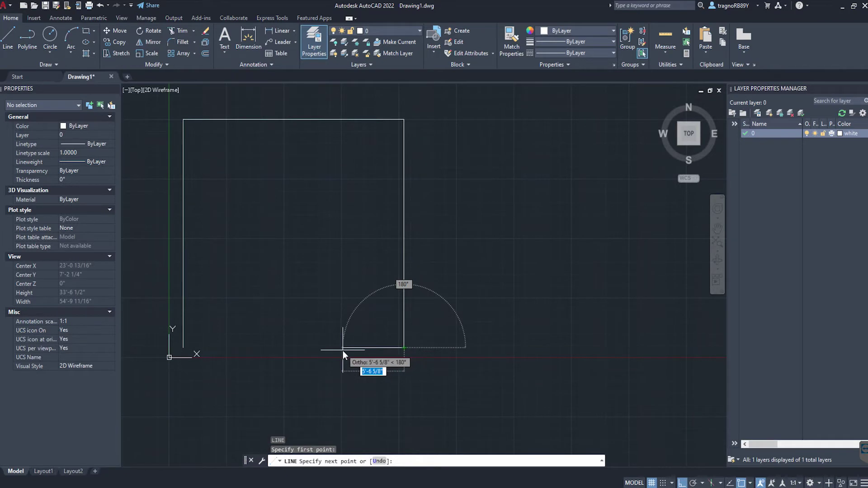
type("8")
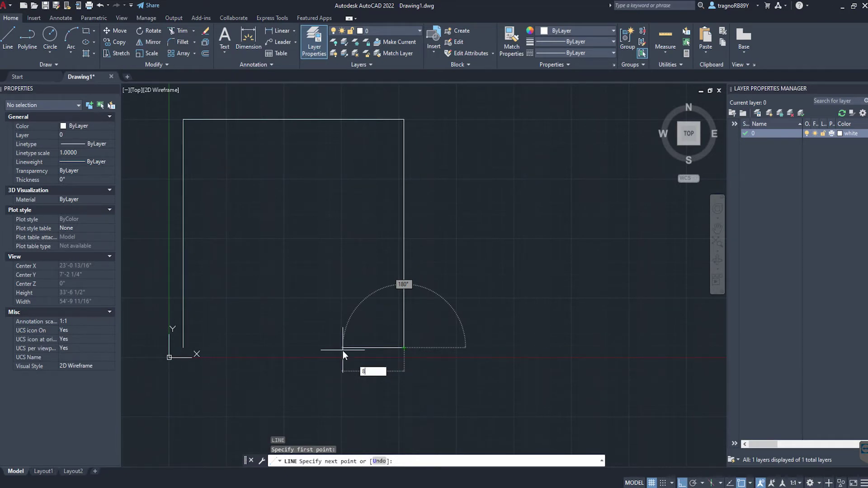
type("'6")
key("Return")
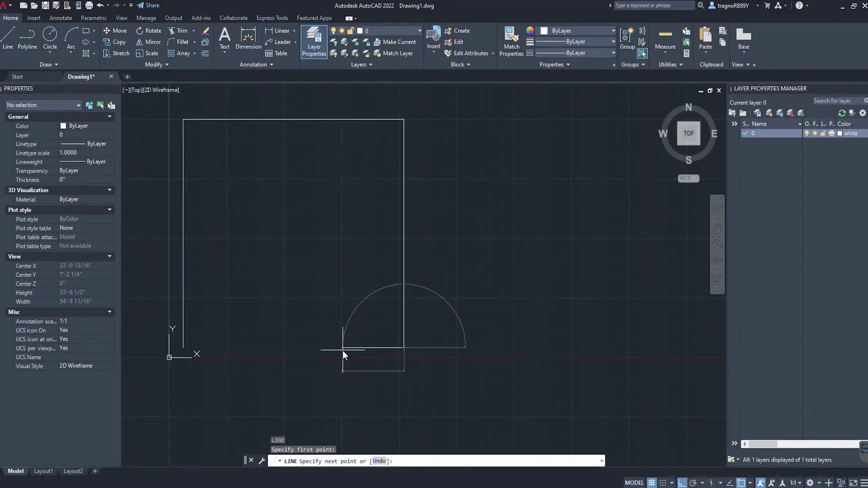
type("3'3")
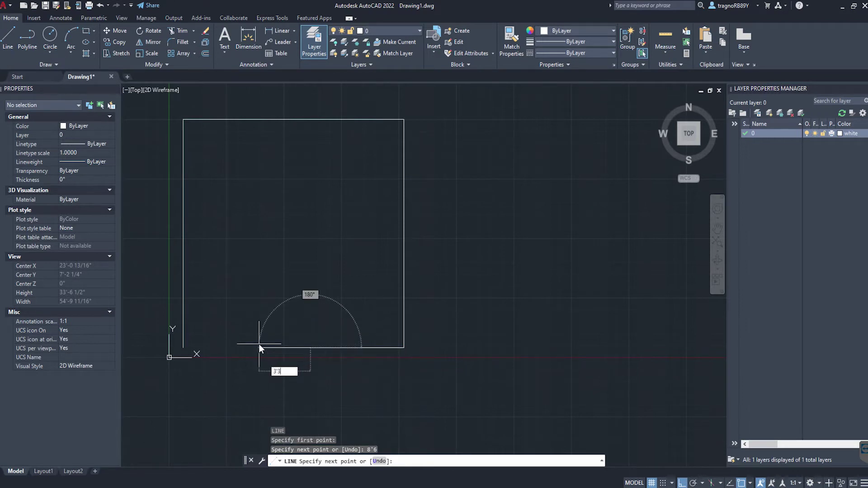
key("Return")
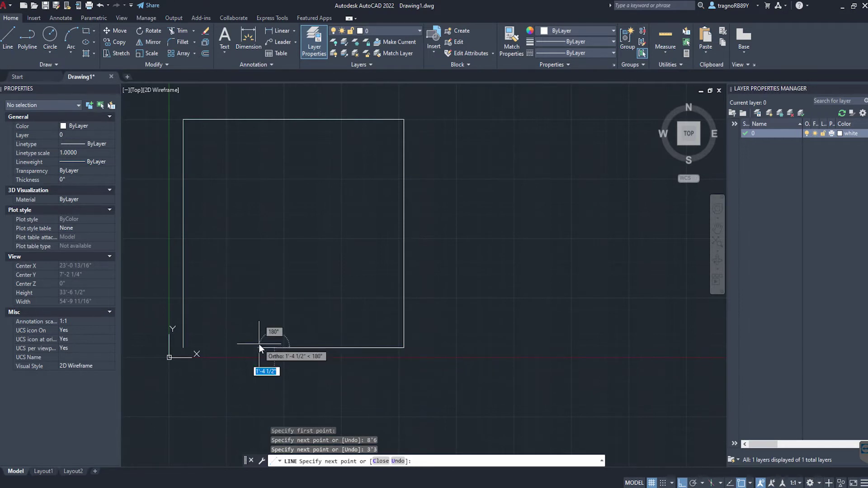
left_click(183, 347)
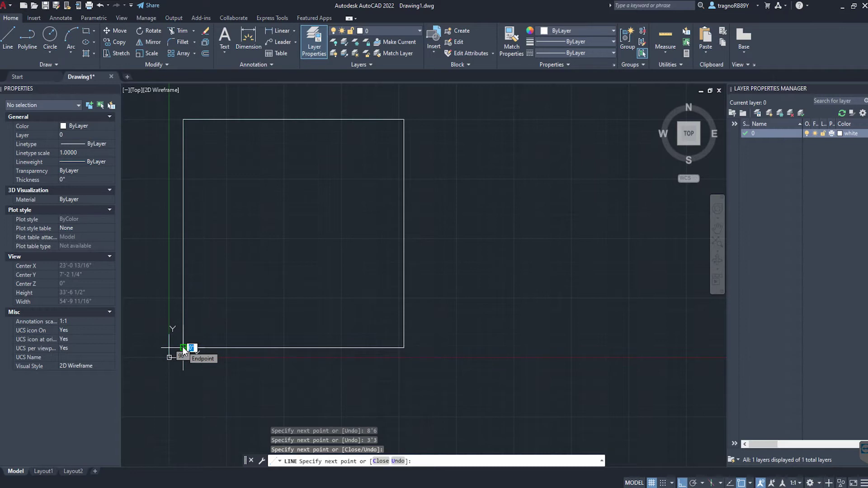
key("Return")
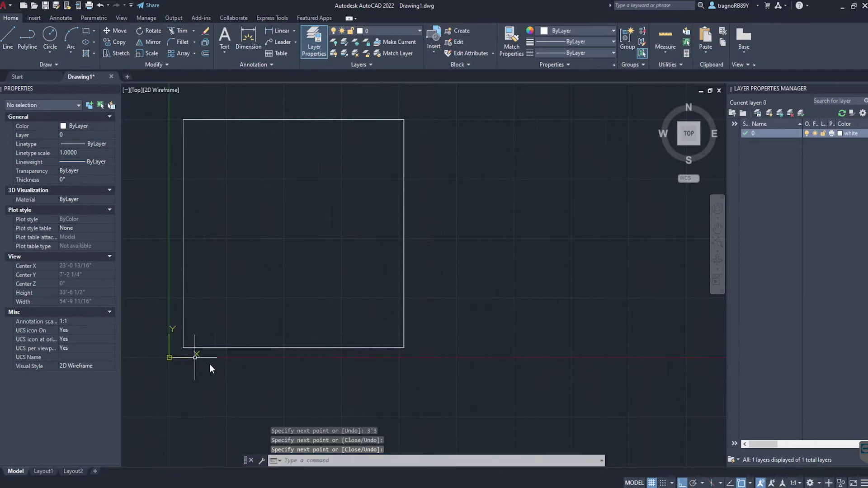
Step: Erase the 3'3 segment of the lower side to leave a door opening
left_click(286, 348)
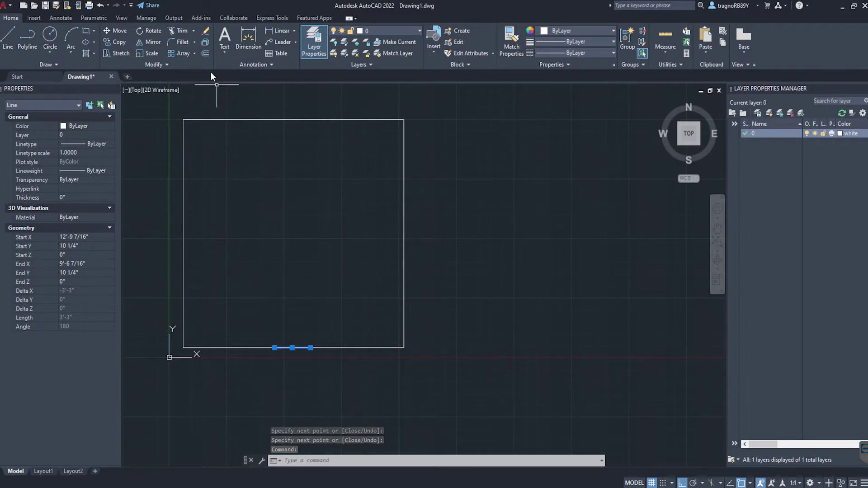
left_click(206, 30)
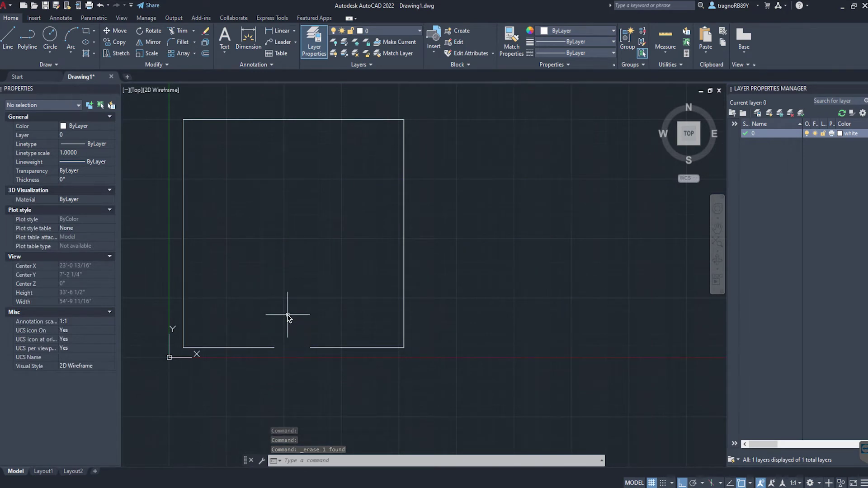
middle_click_drag(287, 315, 394, 325)
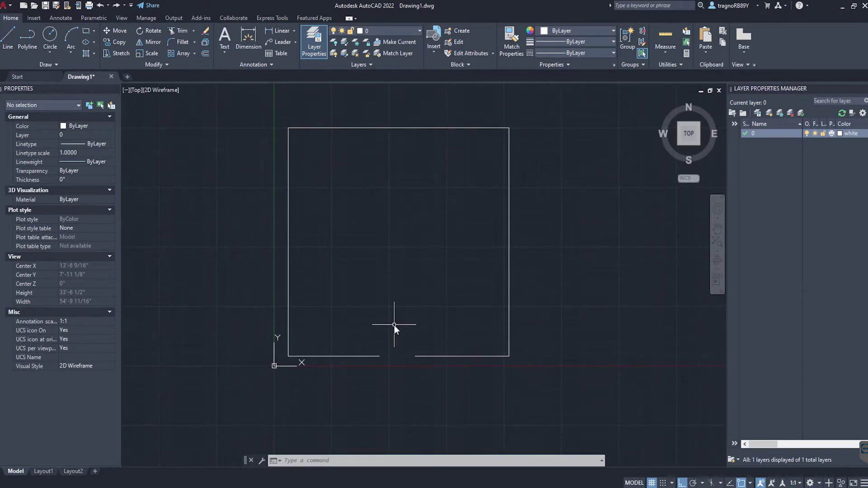
Step: Fillet the outline's upper-right corner with a radius of 3'
left_click(186, 41)
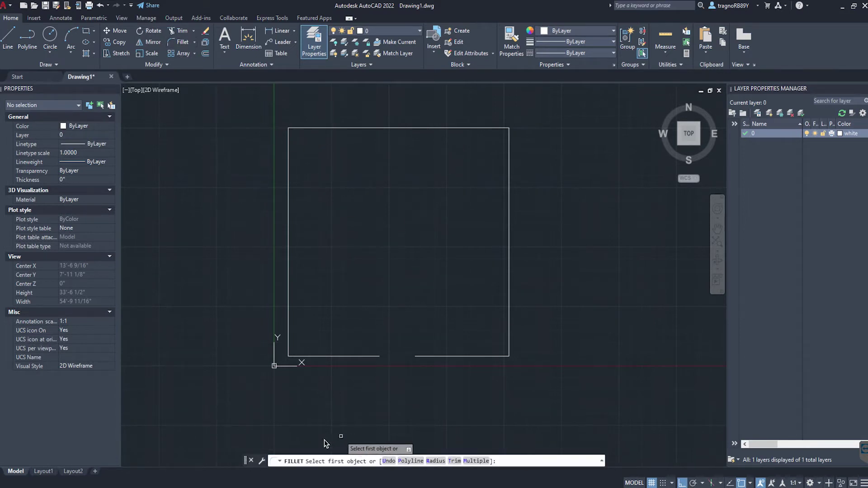
type("r")
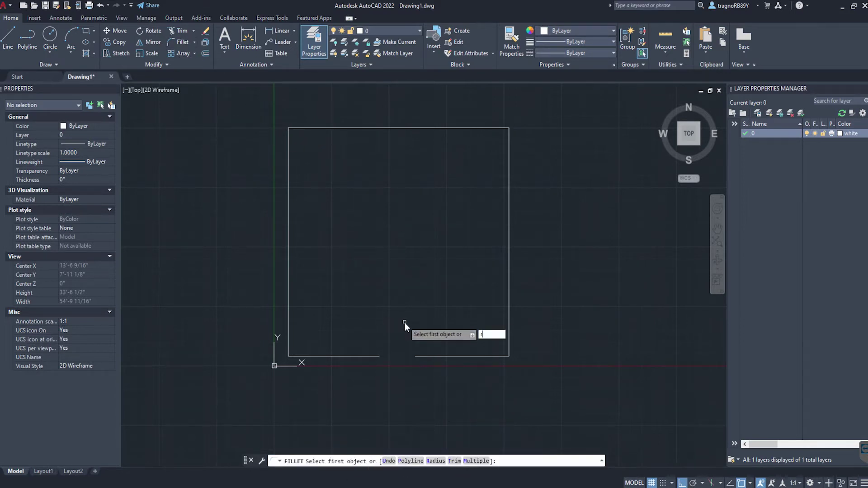
key("Return")
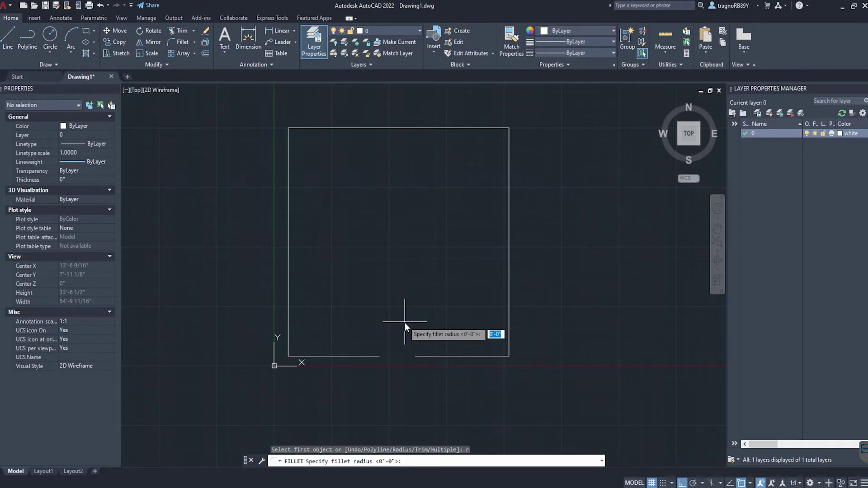
type("3'")
key("Return")
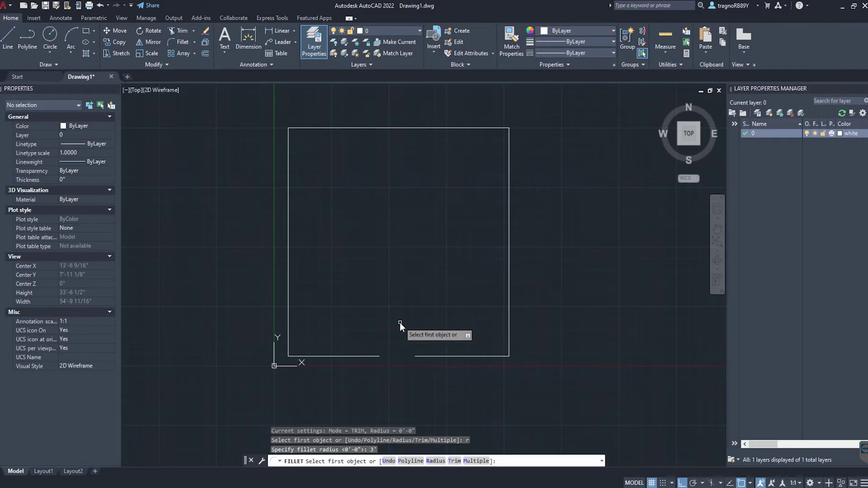
left_click(471, 132)
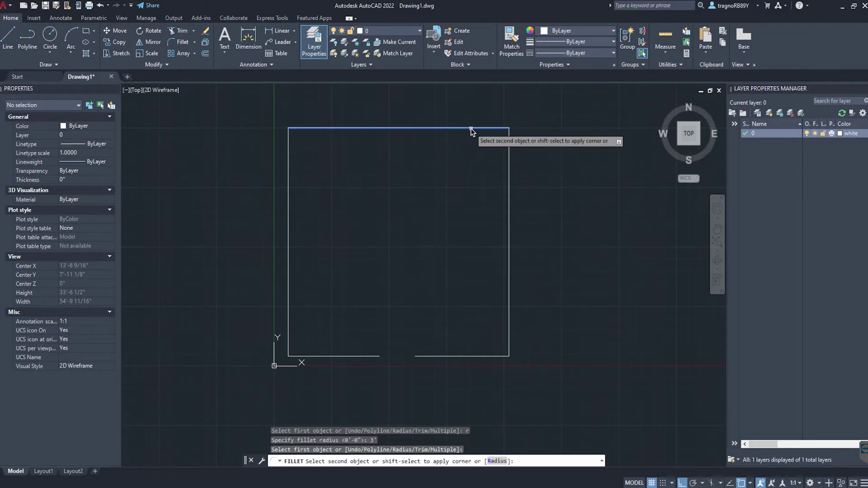
left_click(508, 156)
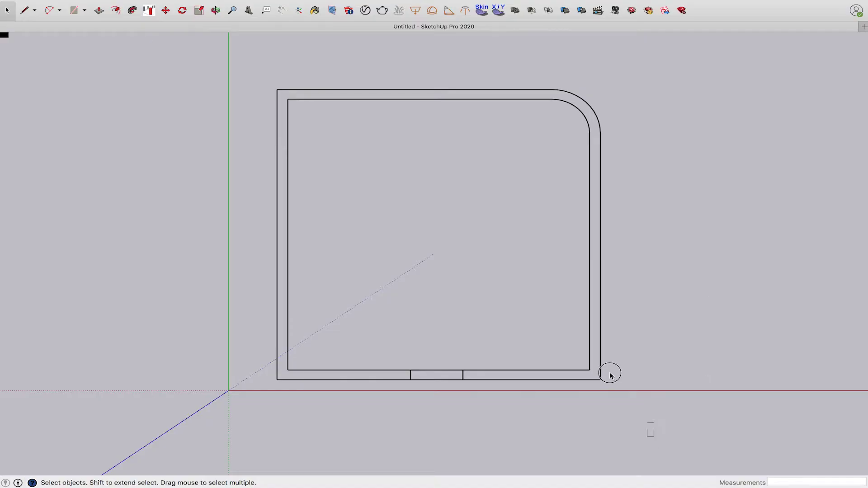
Step: Switch to SketchUp, select the whole floor plan and export it under the name Simple Arena
key("super+a")
left_click(72, 4)
left_click(192, 145)
type("Simple Arena")
key("Return")
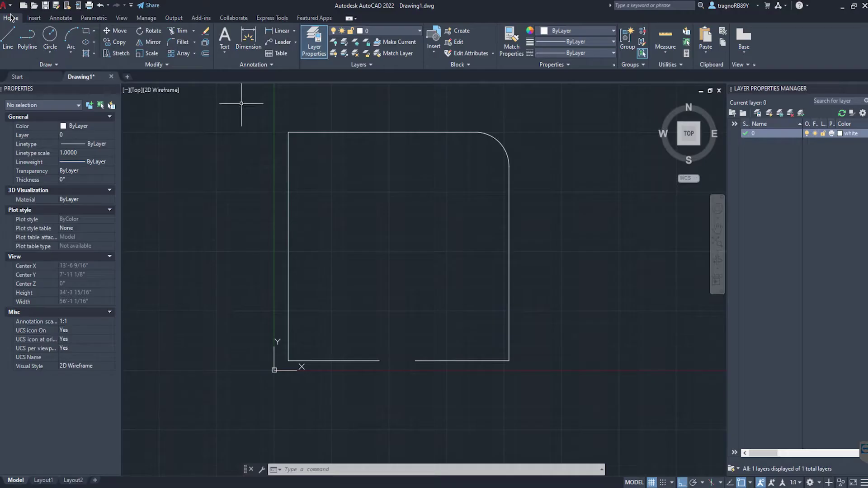
Step: Switch to AutoCAD and import the exported Simple Arena plan into the current drawing
left_click(7, 9)
mouse_move(30, 145)
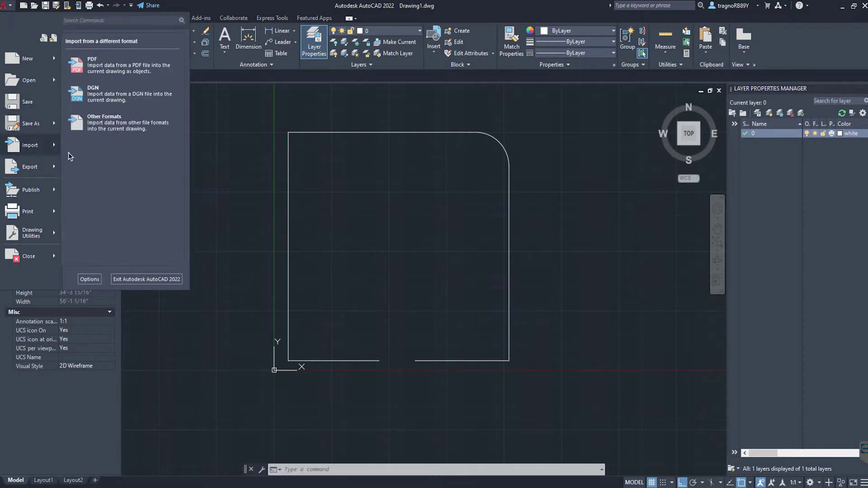
left_click(90, 120)
left_click(388, 252)
left_click(552, 337)
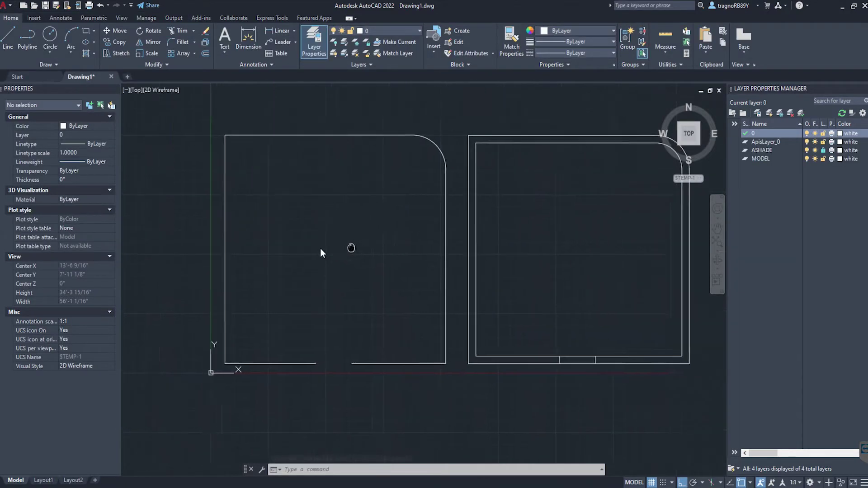
Step: Erase the imported plan's inner wall line together with its remaining outer outline
mouse_move(614, 363)
left_mouse_down()
mouse_move(489, 145)
mouse_move(527, 366)
left_mouse_up()
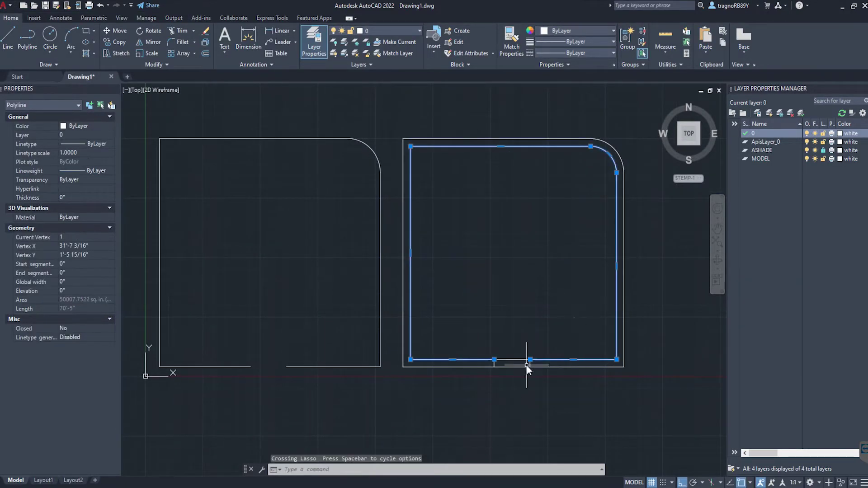
type("E")
key("Return")
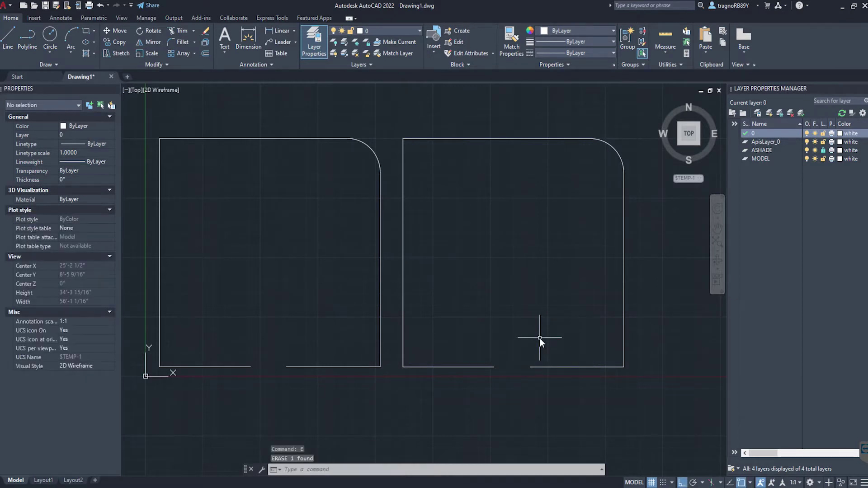
mouse_move(539, 338)
left_mouse_down()
mouse_move(500, 384)
mouse_move(401, 224)
left_mouse_up()
type("E")
key("Return")
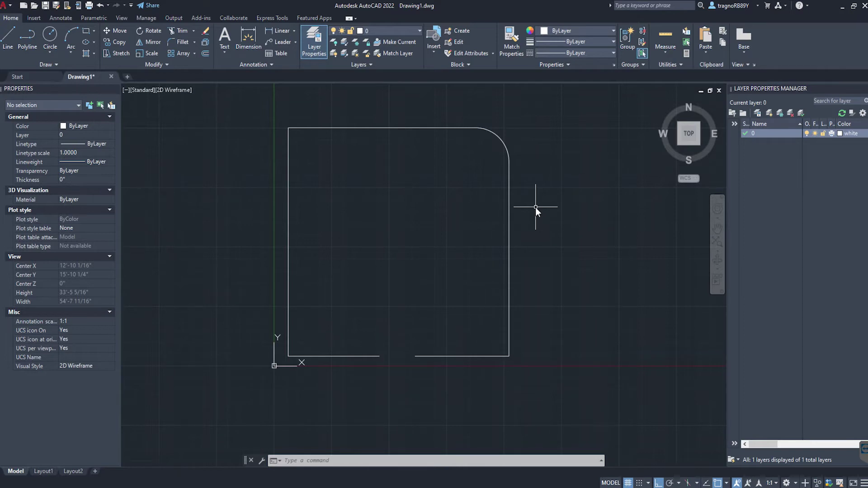
Step: Join the arena outline's five straight segments and rounded corner arc into a single polyline and check it as one object
left_click(368, 356)
left_click(289, 275)
left_click(389, 128)
left_click(494, 135)
left_click(510, 208)
left_click(479, 356)
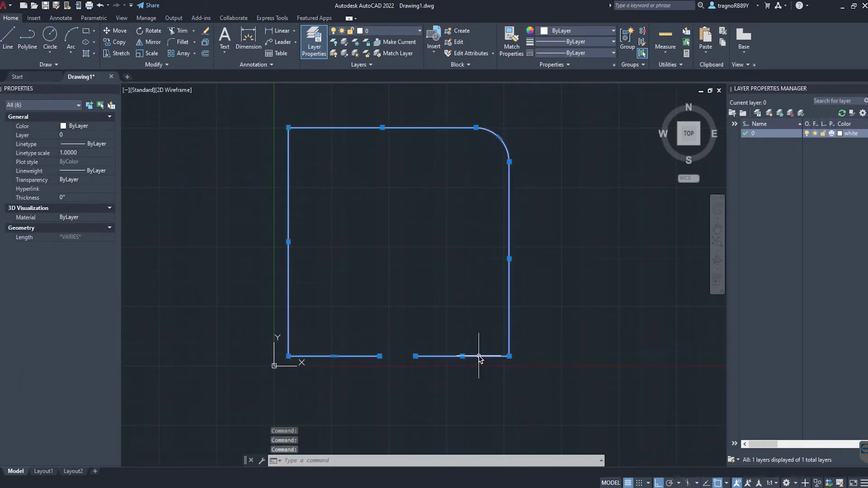
left_click(166, 65)
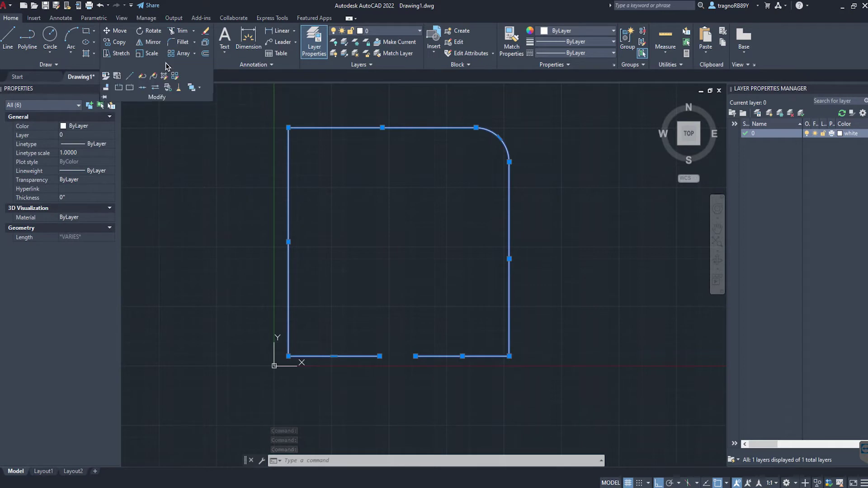
left_click(146, 90)
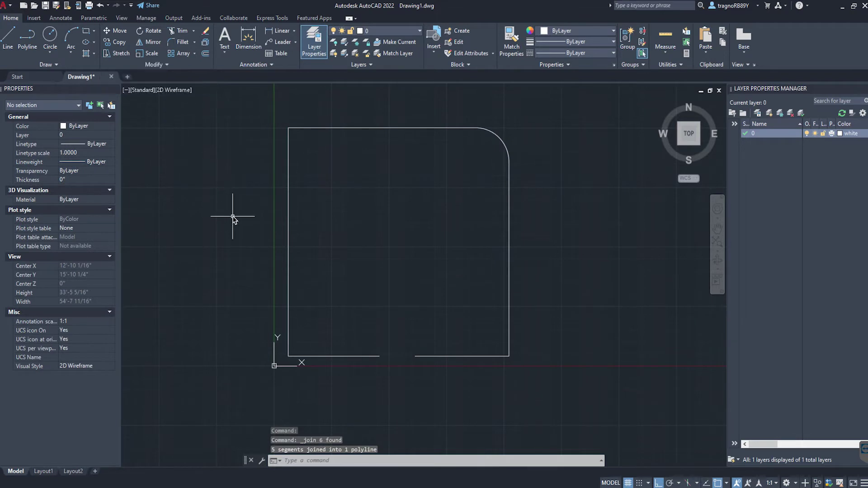
left_click(289, 218)
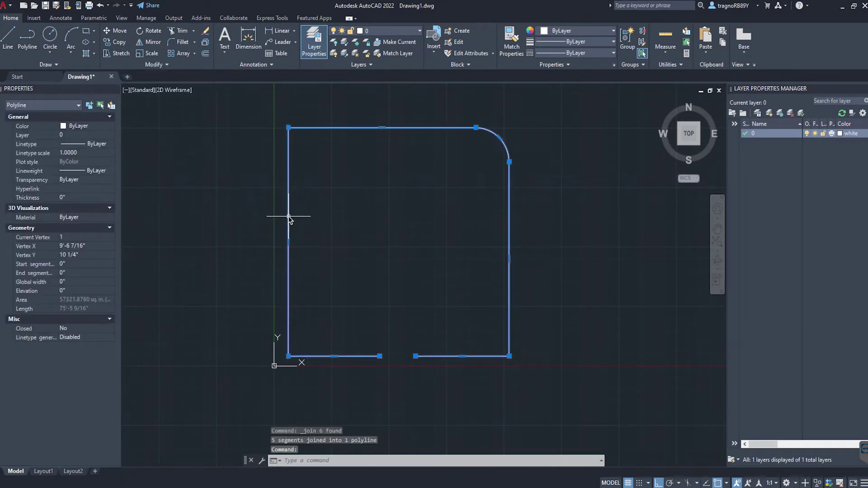
key("Return")
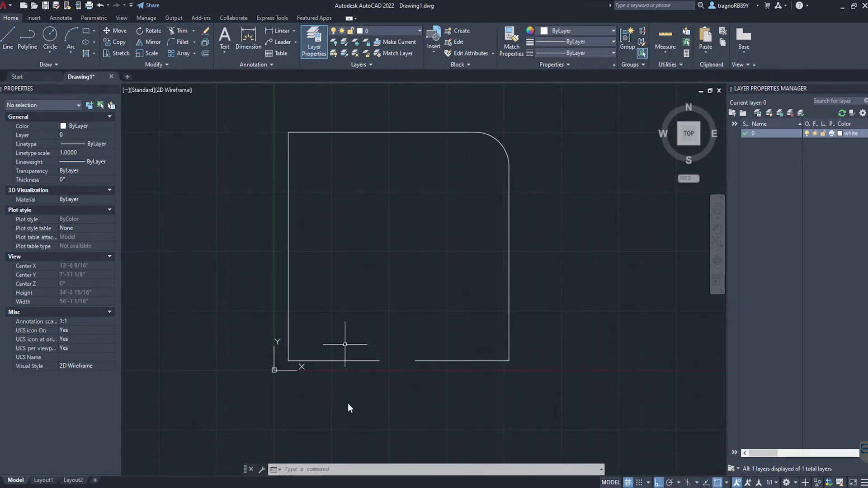
Step: Load the plug-in assembly AutoCadGcode 20210804.dll from the Apis Cor G-Code folder with NETLOAD
left_click(353, 470)
type("netlo")
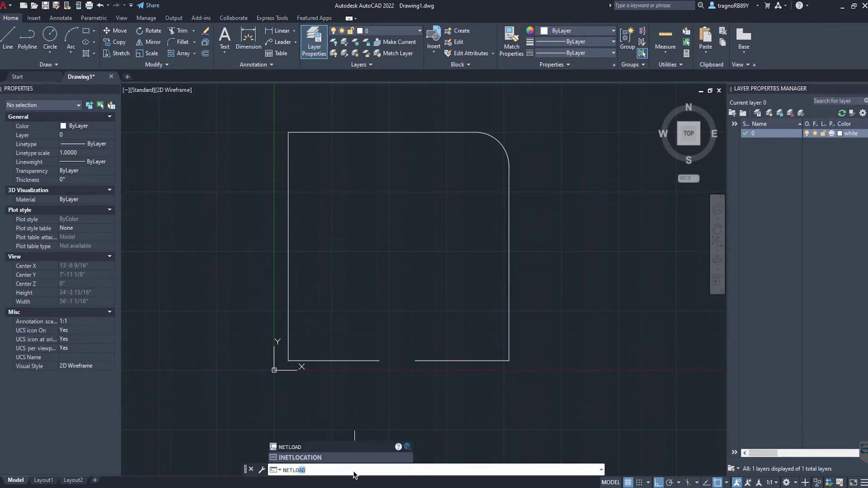
type("ad")
key("Return")
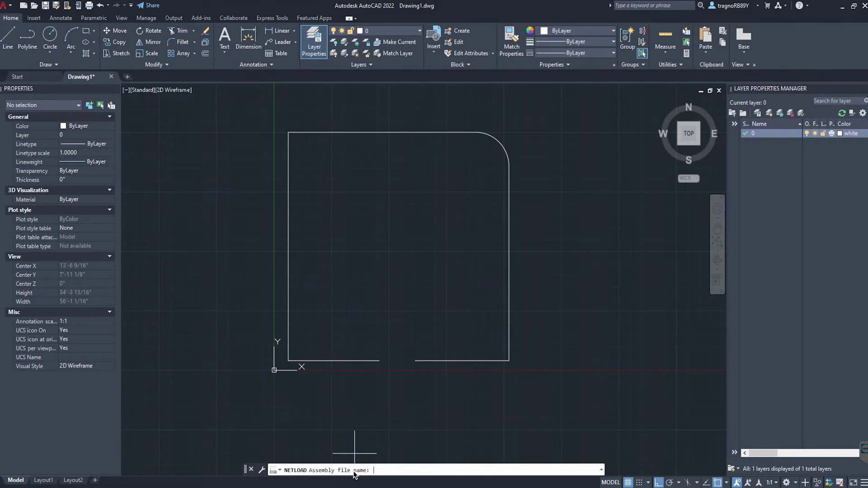
type("C:\\Users\\Trevor\\Desktop\\Apis Cor\\G-Code\\AutoCadGcode 20210804.dll")
key("Return")
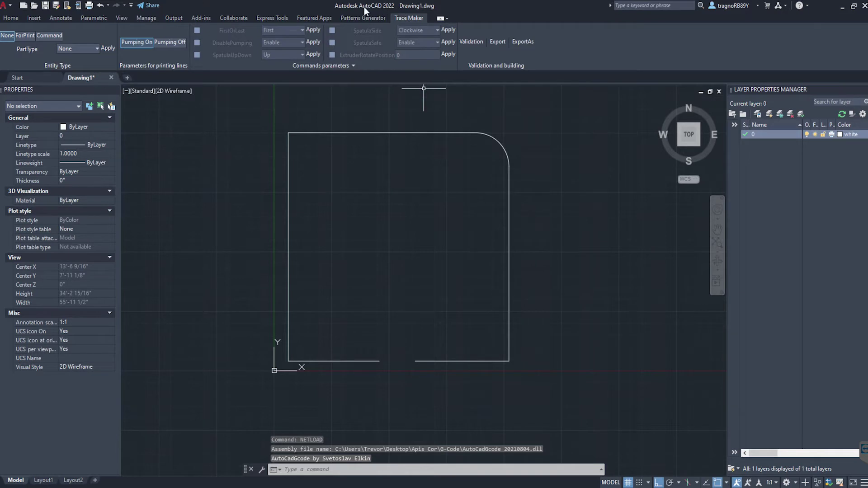
Step: Build the wall pattern from the joined outline with the Outside offset option and a wall thickness of 10.5, and inspect its upper-left corner
left_click(351, 19)
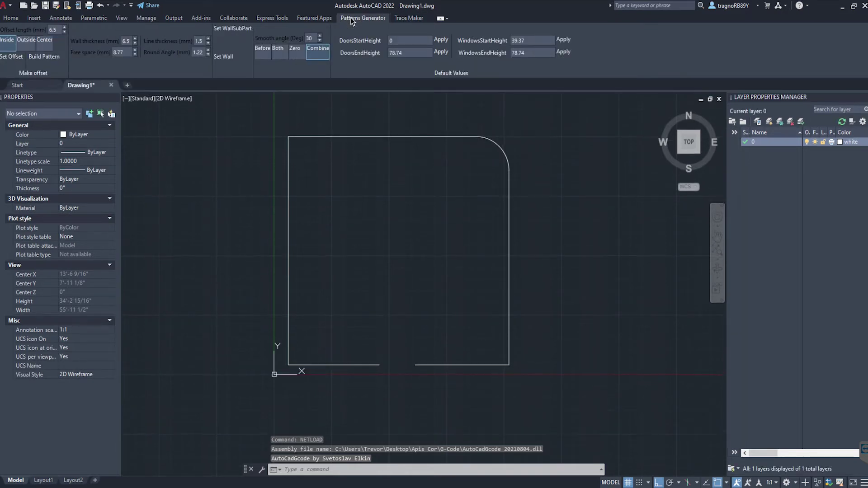
left_click(400, 17)
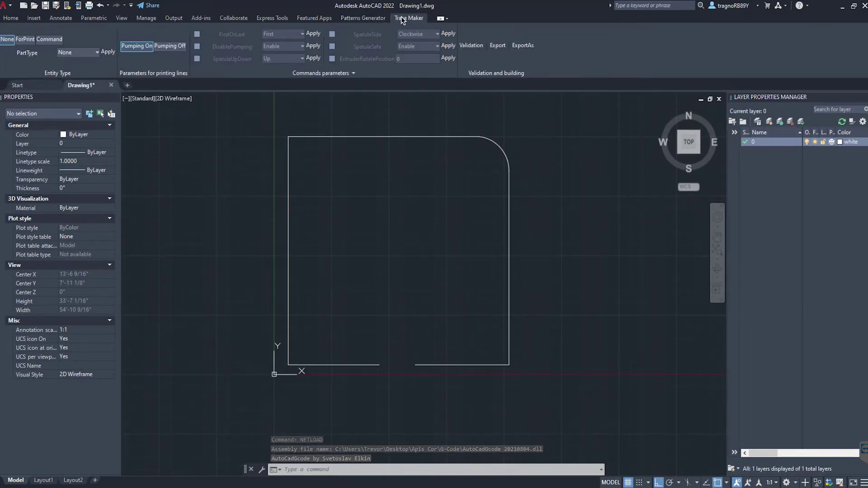
left_click(375, 19)
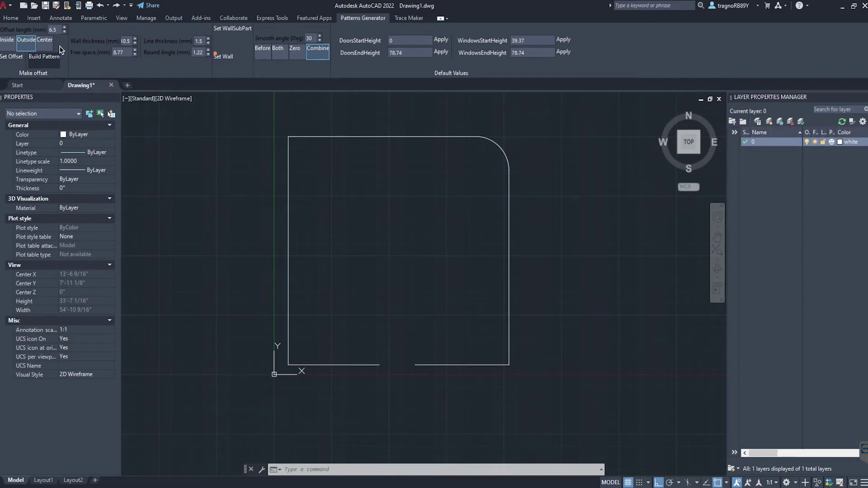
left_click(288, 191)
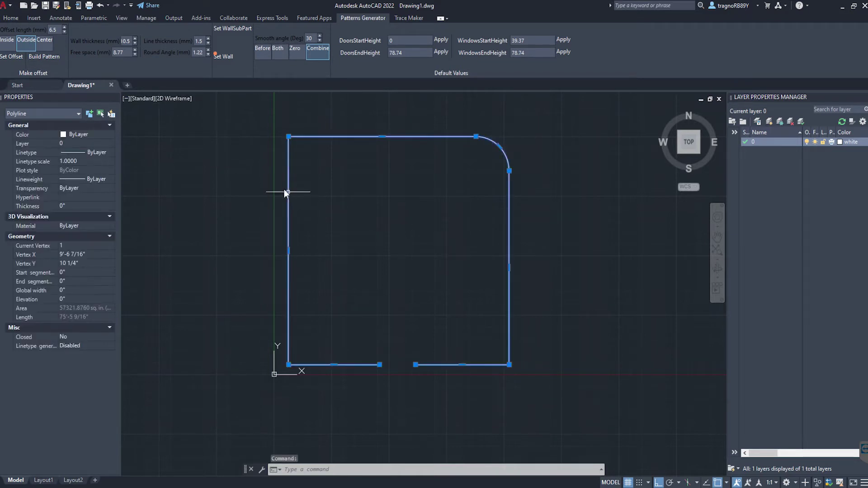
left_click(44, 55)
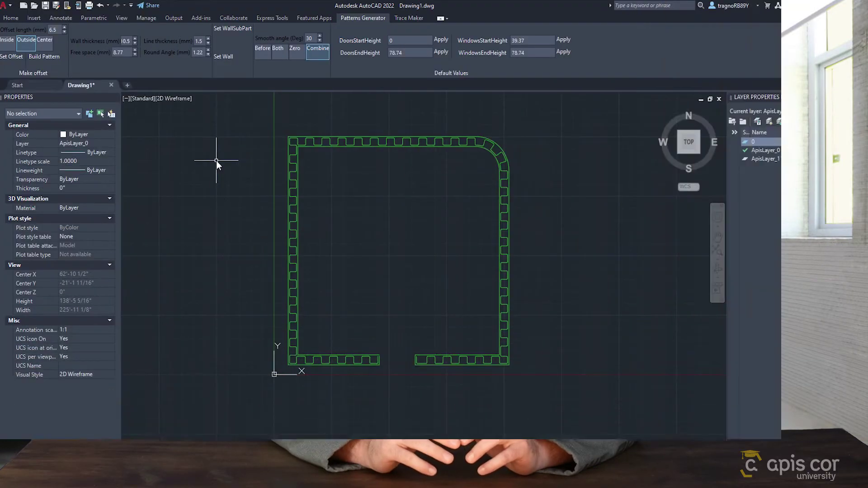
scroll(278, 145, "up", 10)
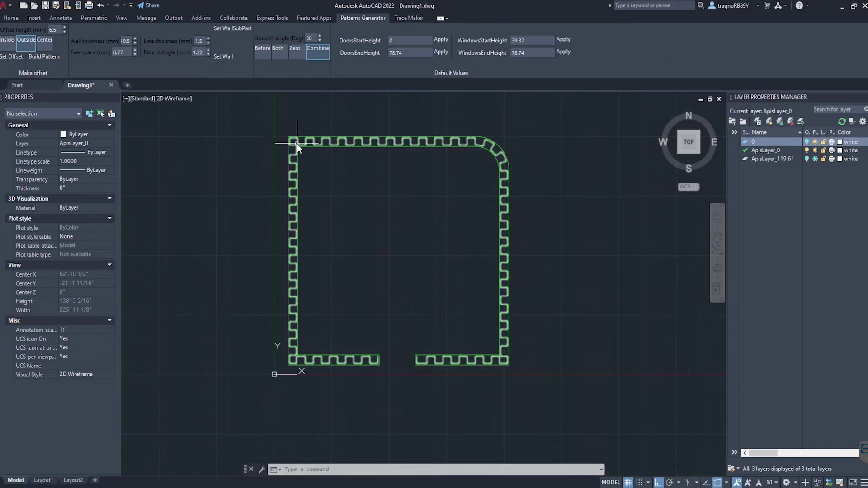
scroll(266, 150, "up", 2)
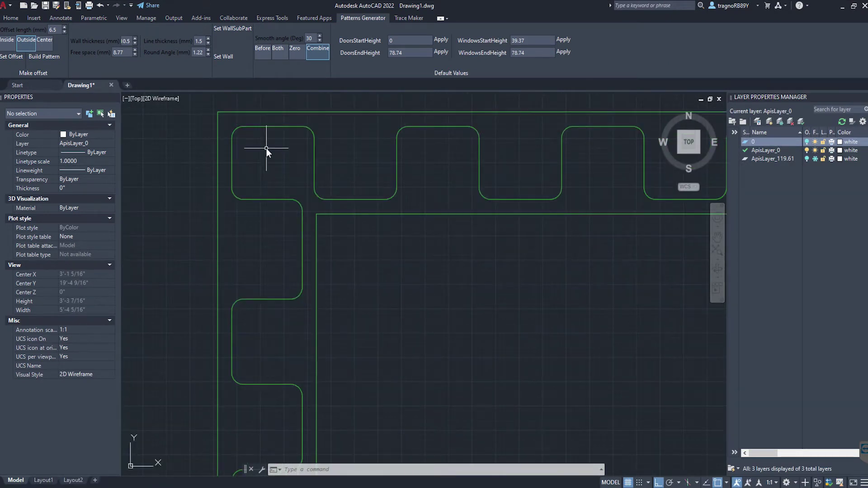
middle_click_drag(266, 148, 282, 172)
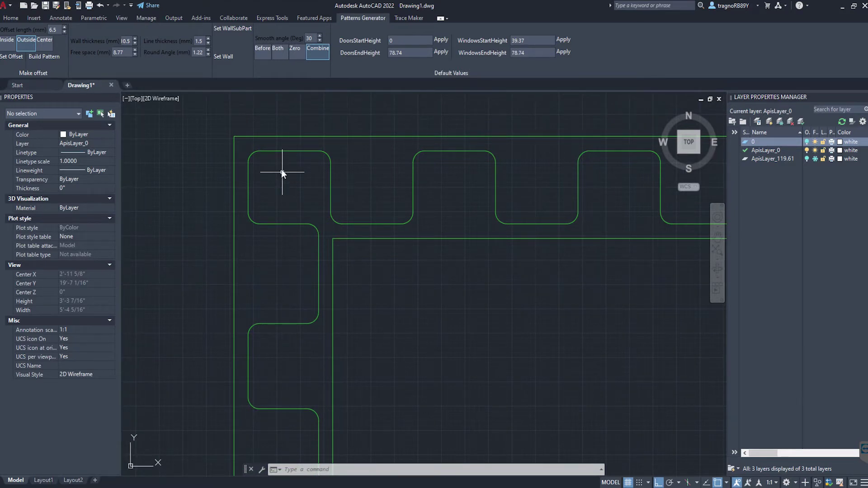
scroll(256, 124, "down", 6)
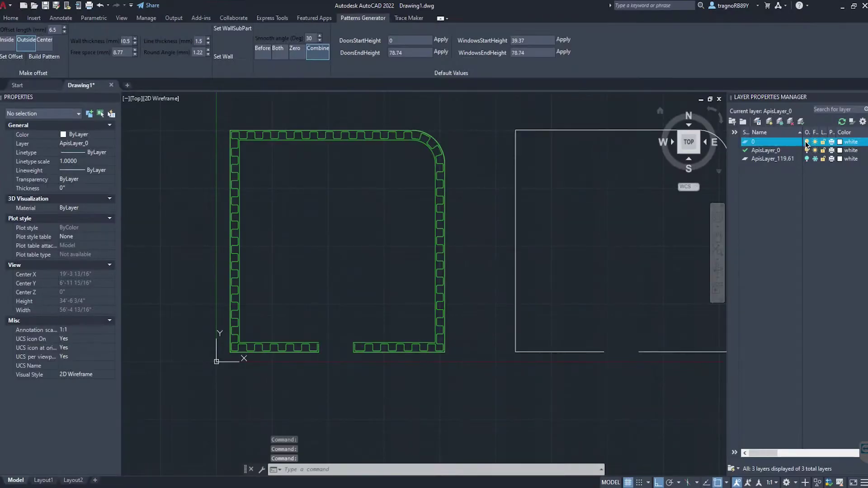
Step: Build the wall pattern on the second outline from its six separate, unjoined segments
scroll(527, 218, "up", 2)
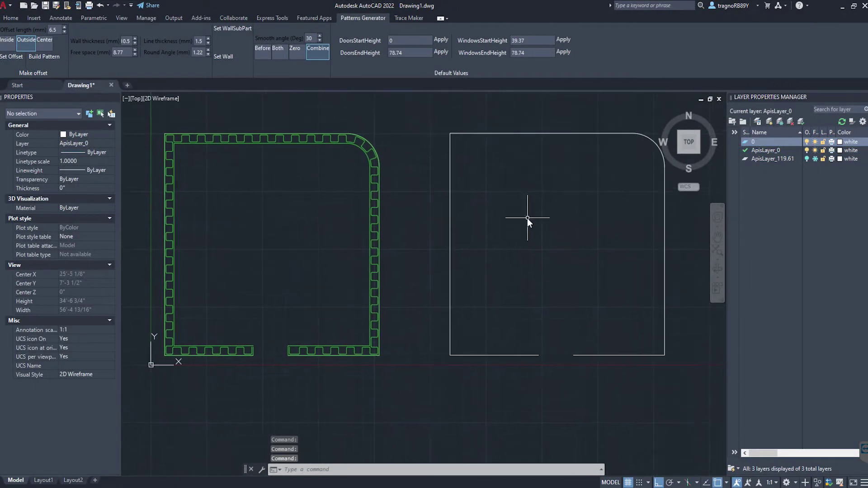
left_click(493, 356)
left_click(438, 246)
left_click(508, 136)
left_click(633, 138)
left_click(652, 256)
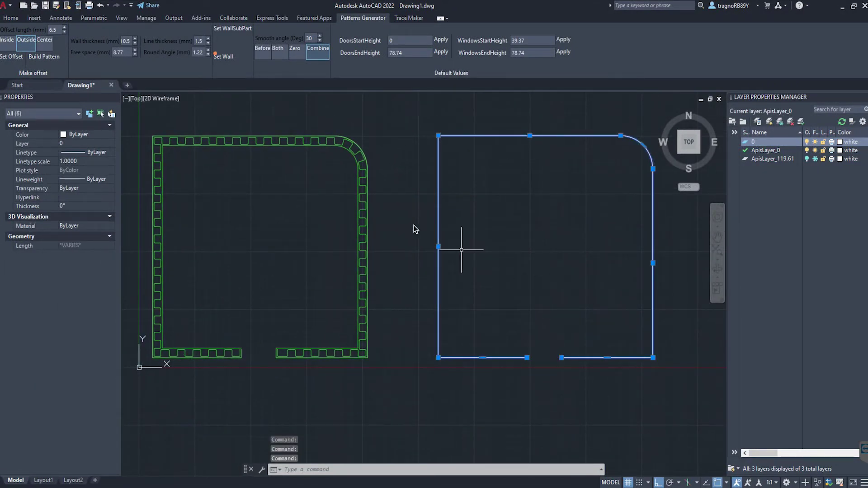
left_click(44, 59)
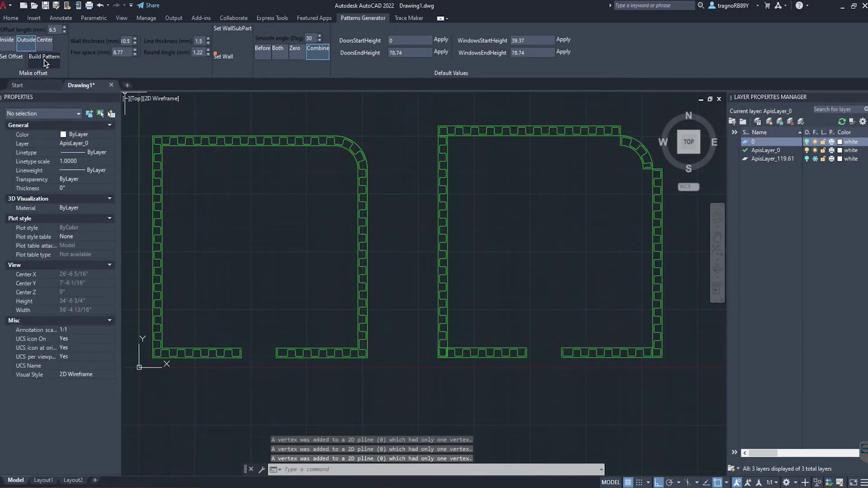
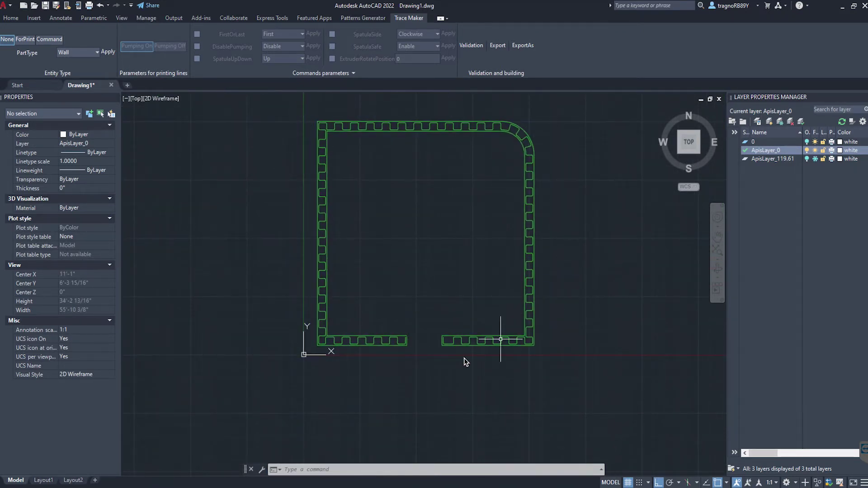
Step: Draw a slanted line about 3 11/16" long from the open end of the outer wall path into the door opening
scroll(407, 337, "up", 8)
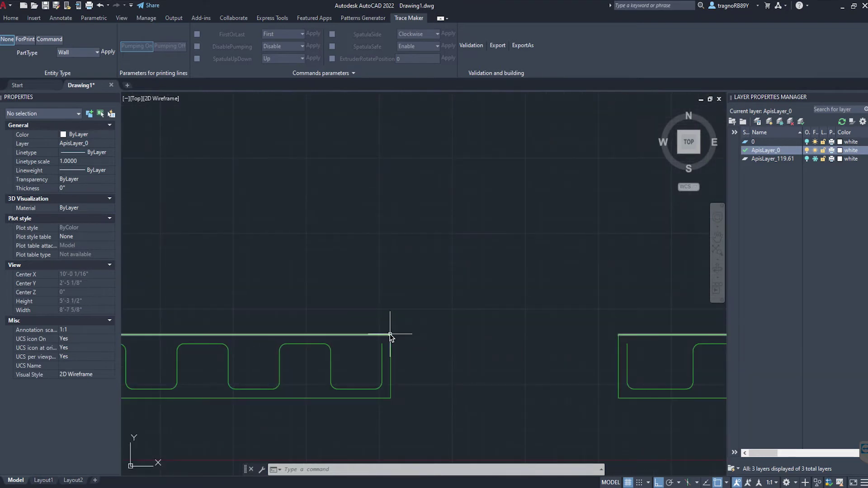
scroll(390, 336, "down", 8)
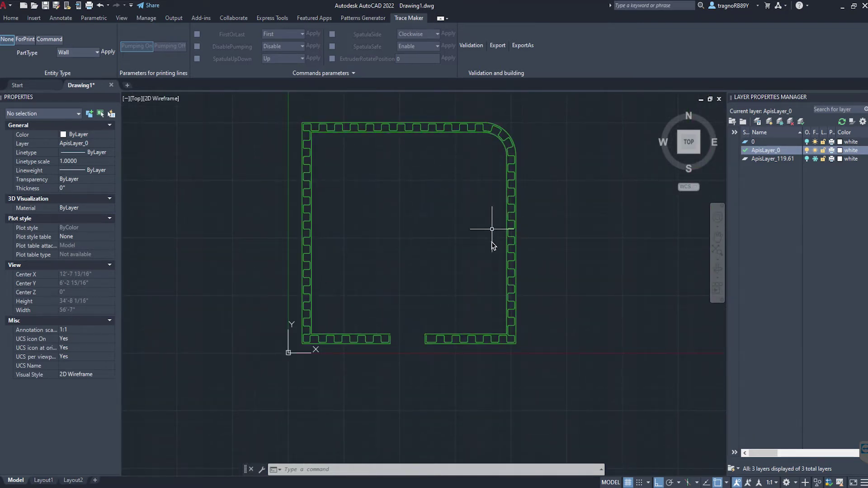
scroll(391, 325, "up", 10)
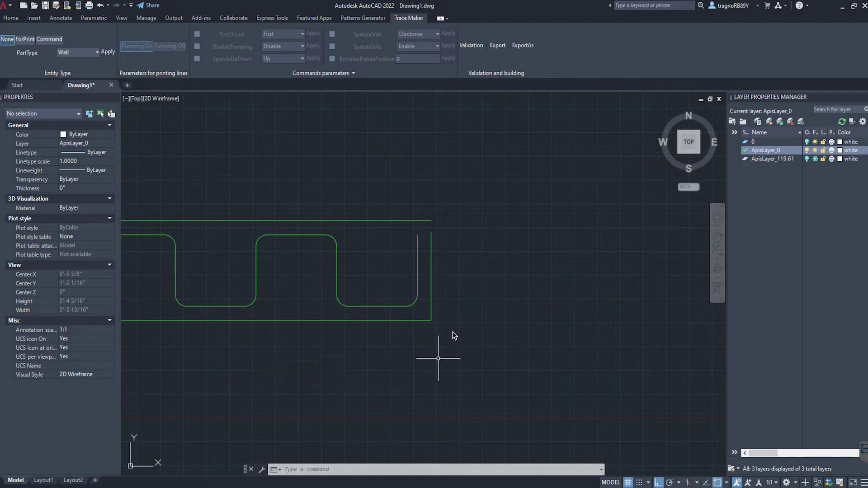
type("L")
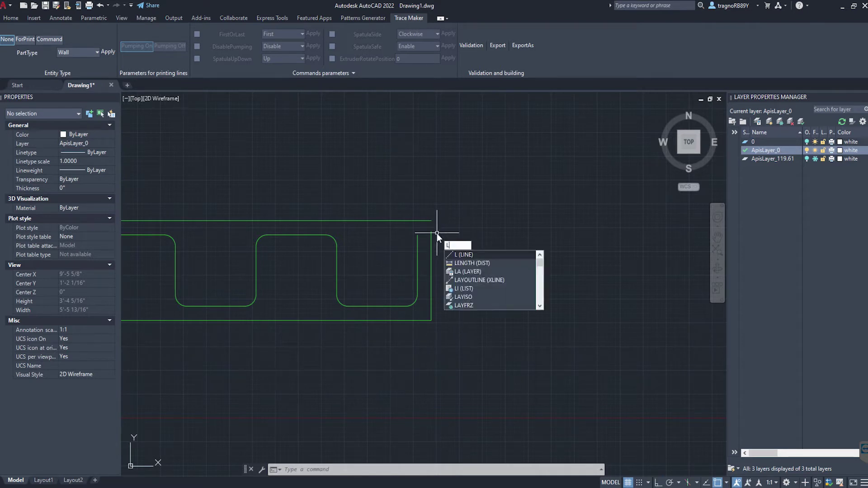
key("Return")
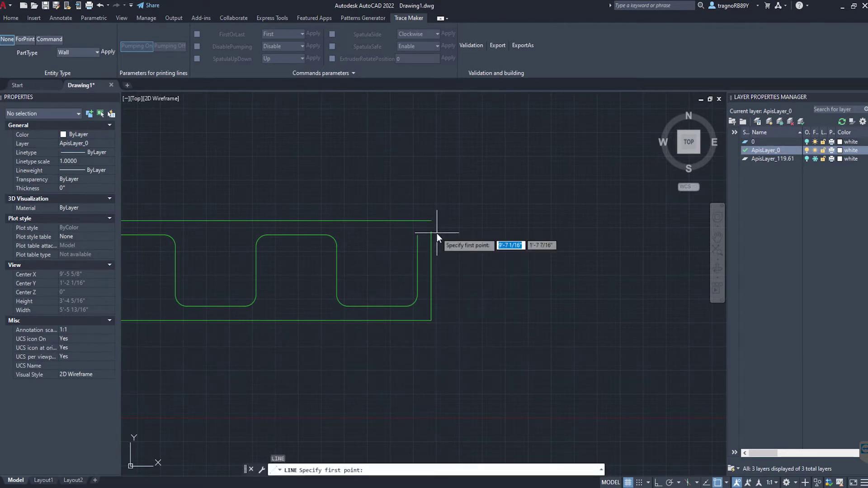
left_click(432, 231)
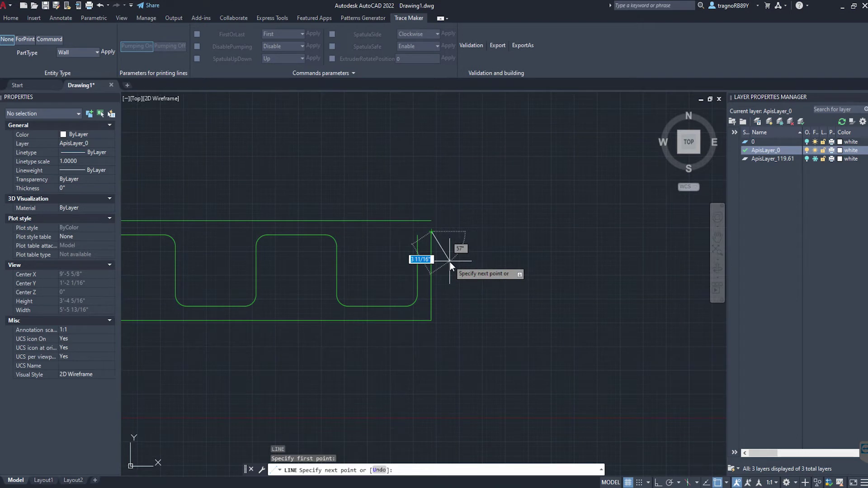
left_click(449, 262)
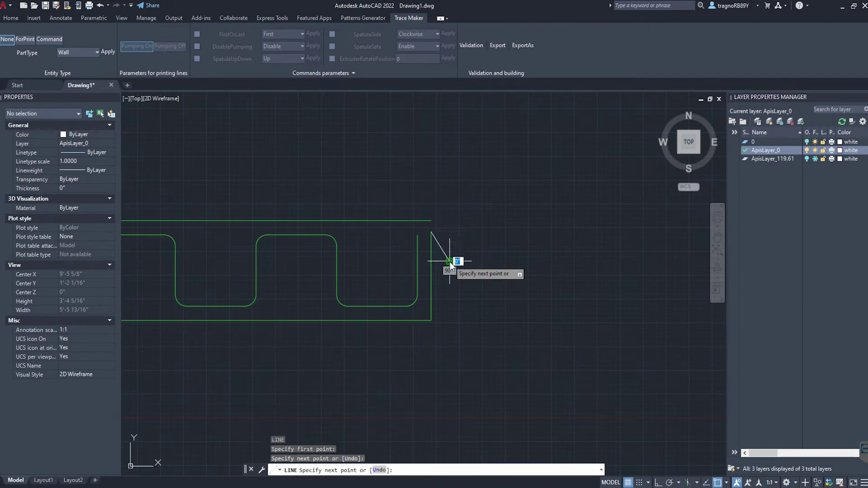
key("Return")
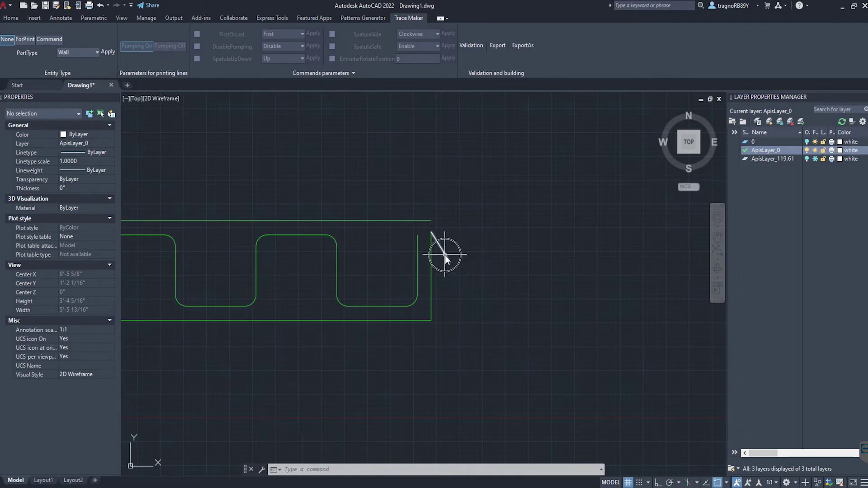
Step: Apply the FirstOrLast command parameter with the value First to the short slanted line at the door opening
left_click(445, 255)
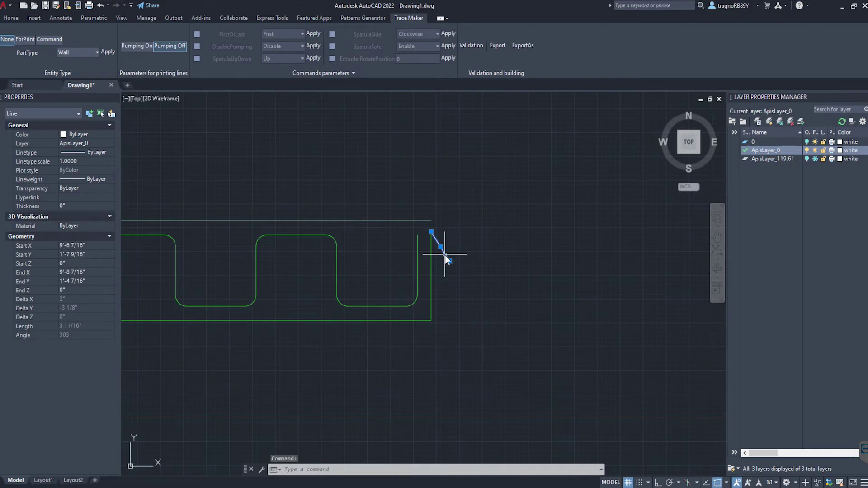
left_click(199, 36)
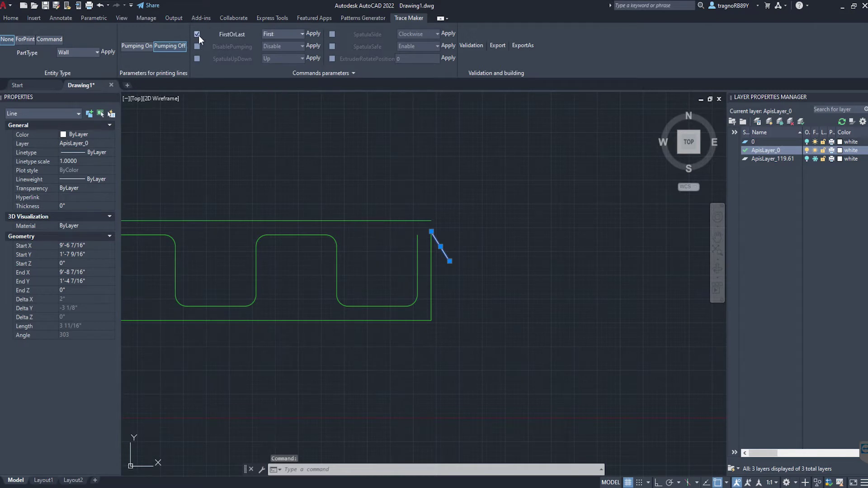
left_click(296, 34)
left_click(294, 45)
left_click(311, 33)
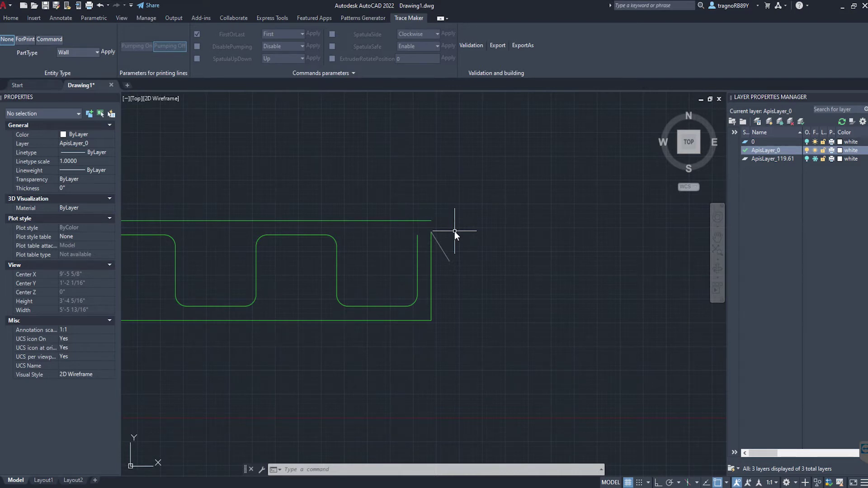
Step: Draw a diagonal line about 2 1/8" long from the inner wall line's end at the door opening to the open end of the zigzag infill
scroll(454, 231, "down", 10)
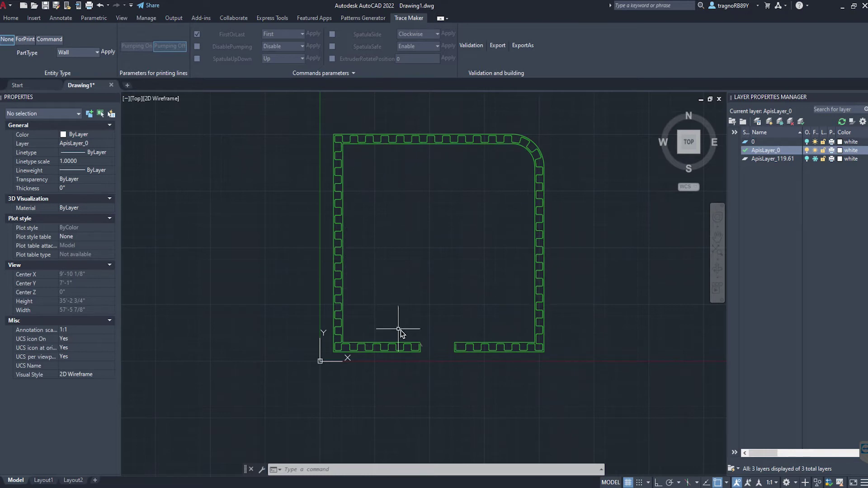
scroll(418, 337, "up", 10)
middle_click_drag(415, 341, 437, 220)
scroll(430, 260, "up", 4)
mouse_move(430, 259)
middle_mouse_down()
mouse_move(463, 184)
mouse_move(484, 169)
middle_mouse_up()
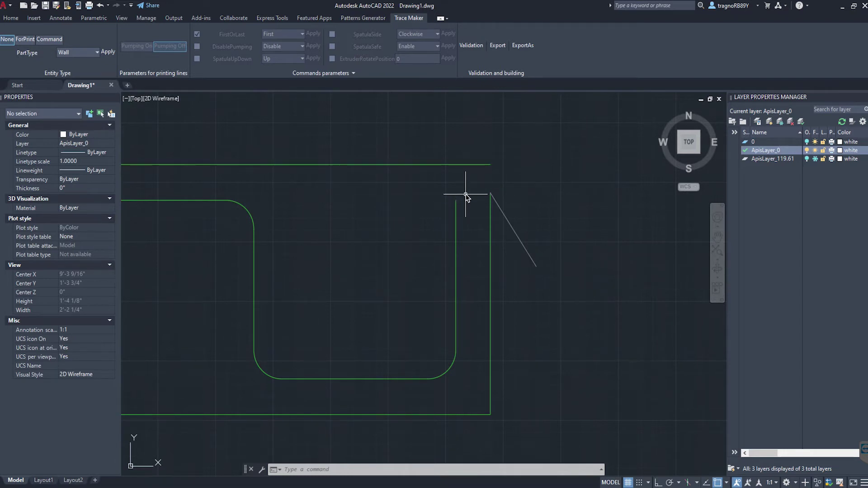
type("l")
key("Return")
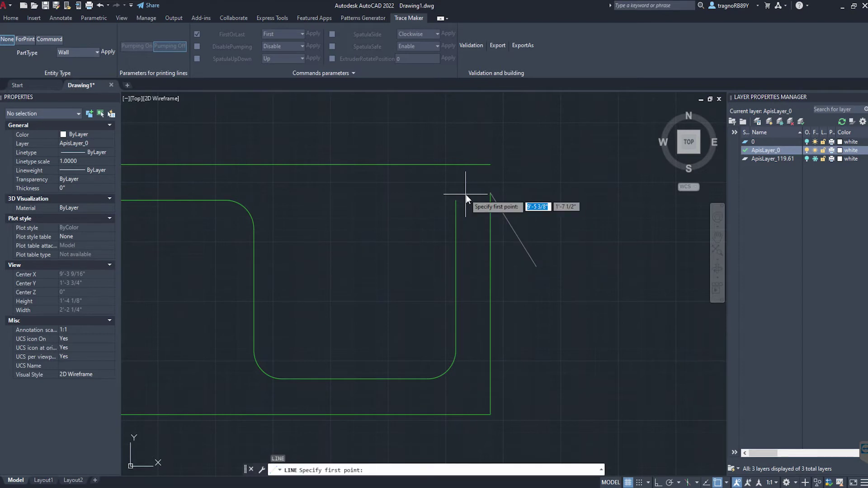
left_click(491, 166)
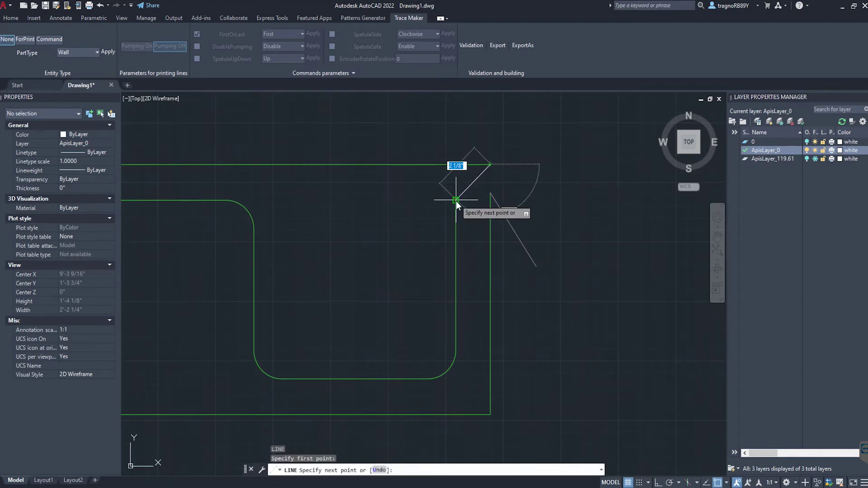
left_click(456, 200)
key("Return")
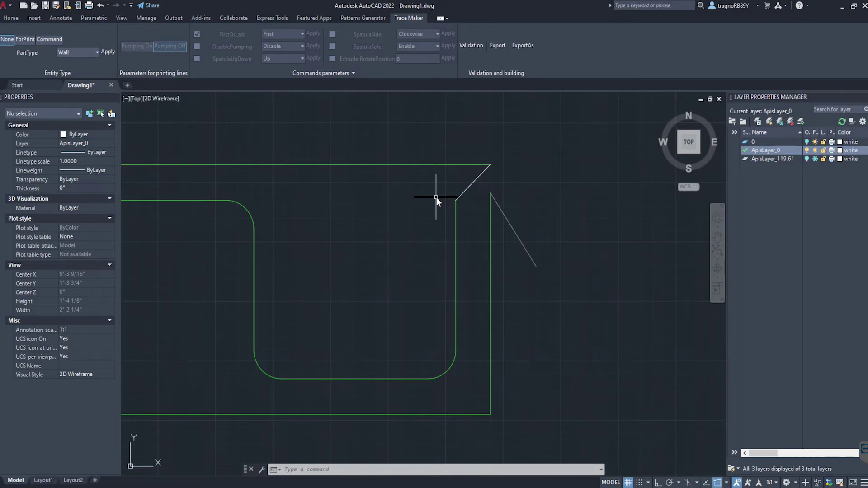
Step: Set the entity type of the short diagonal connecting line to ForPrint
left_click(464, 189)
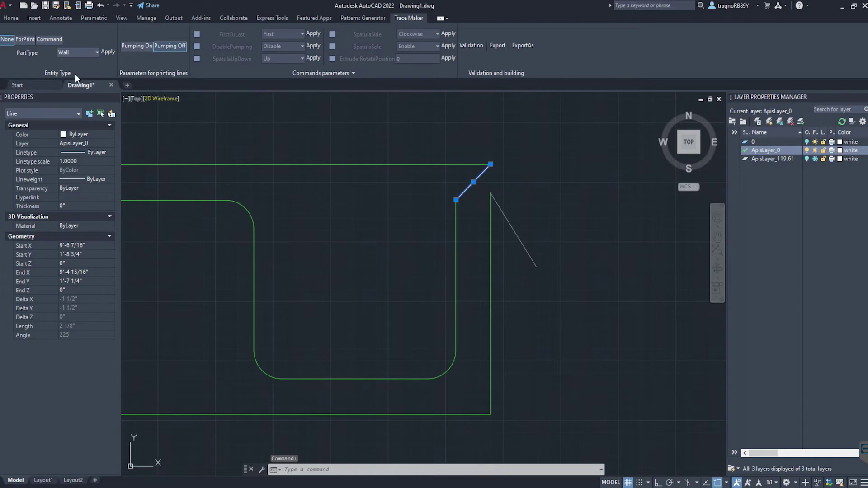
left_click(23, 39)
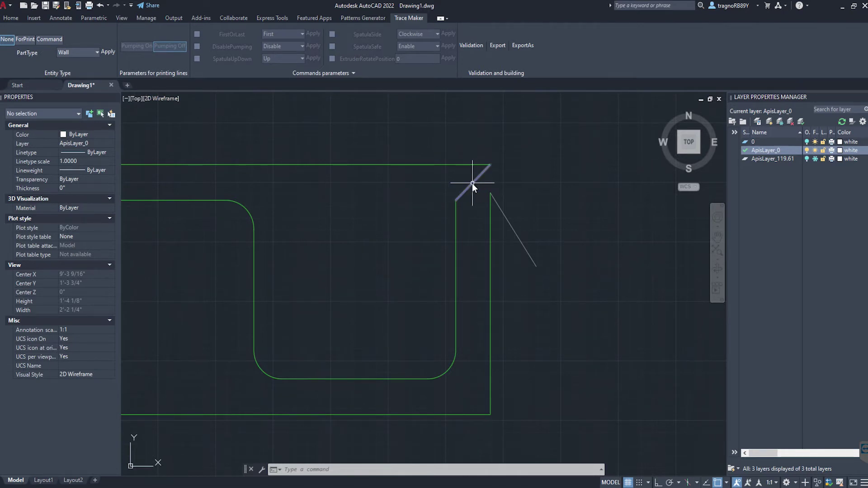
mouse_move(472, 183)
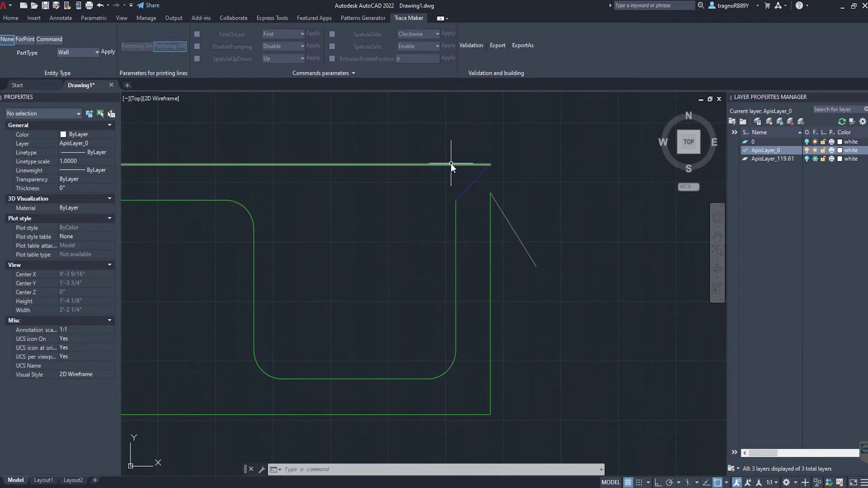
mouse_move(452, 164)
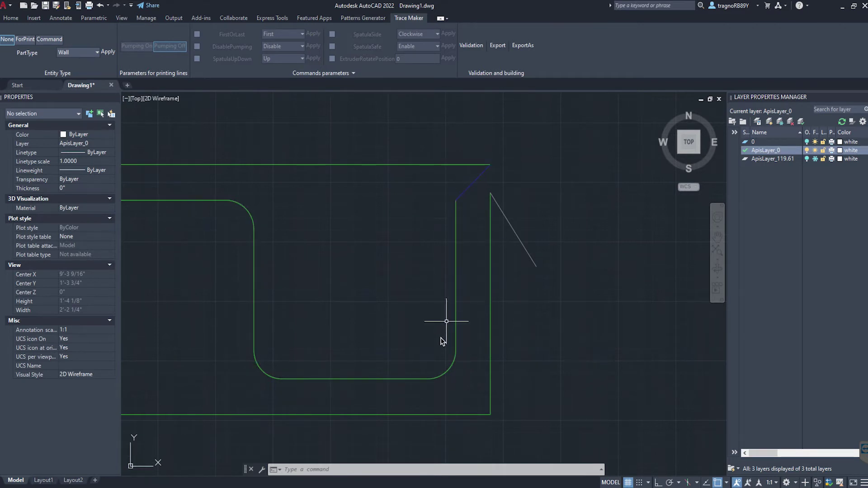
Step: Draw a slanted line about 2 7/8" long from the infill's open end on the other side of the door opening
scroll(349, 329, "down", 10)
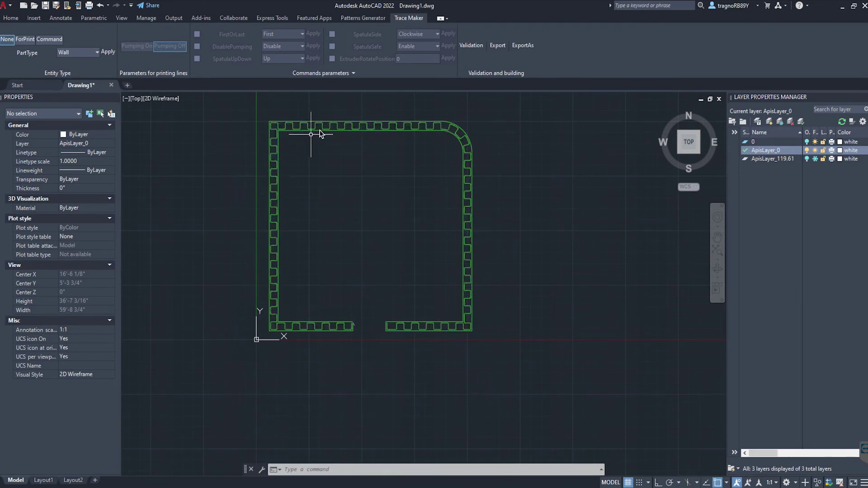
scroll(384, 328, "up", 6)
scroll(384, 328, "up", 4)
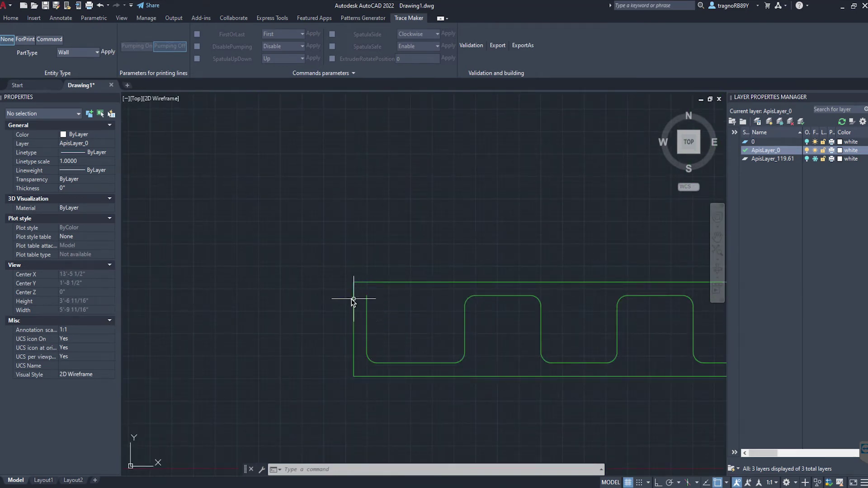
middle_click_drag(350, 299, 556, 289)
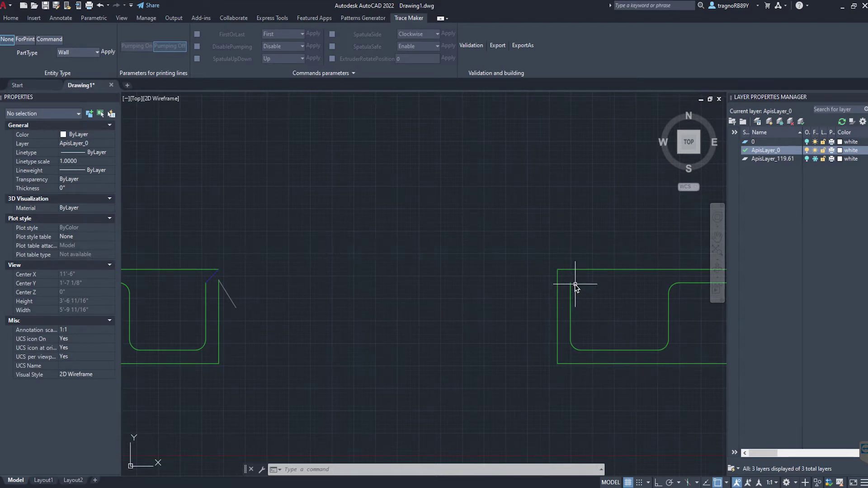
type("l")
key("Return")
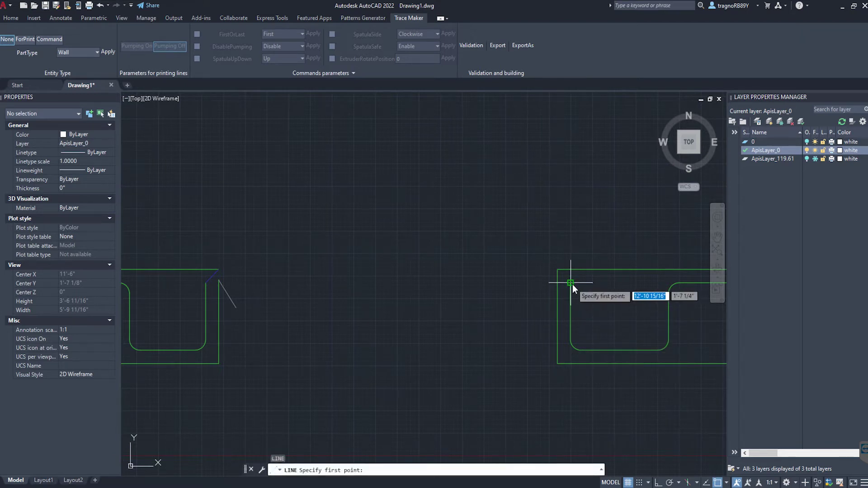
left_click(573, 284)
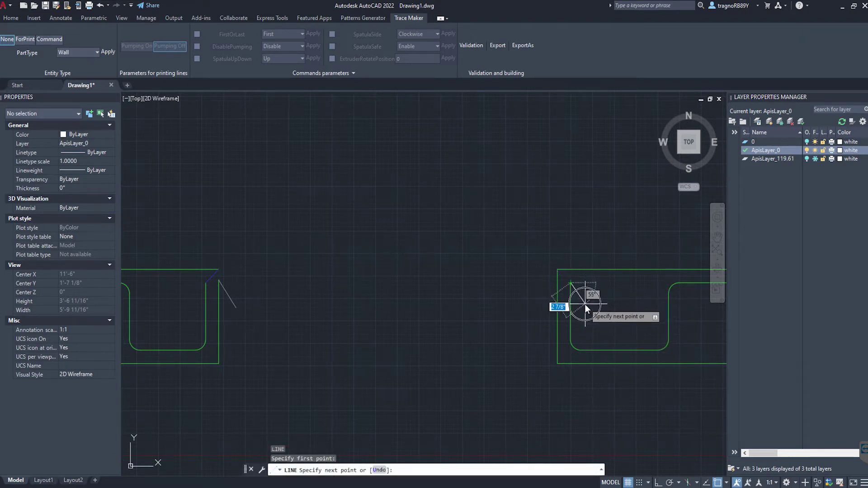
left_click(584, 301)
key("Escape")
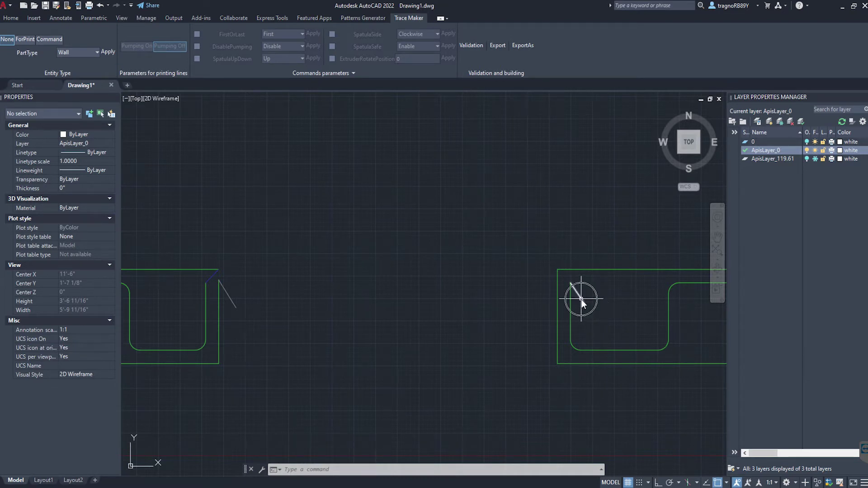
Step: Apply the FirstOrLast command parameter with the value Last to the new slanted line in the wall infill
left_click(581, 299)
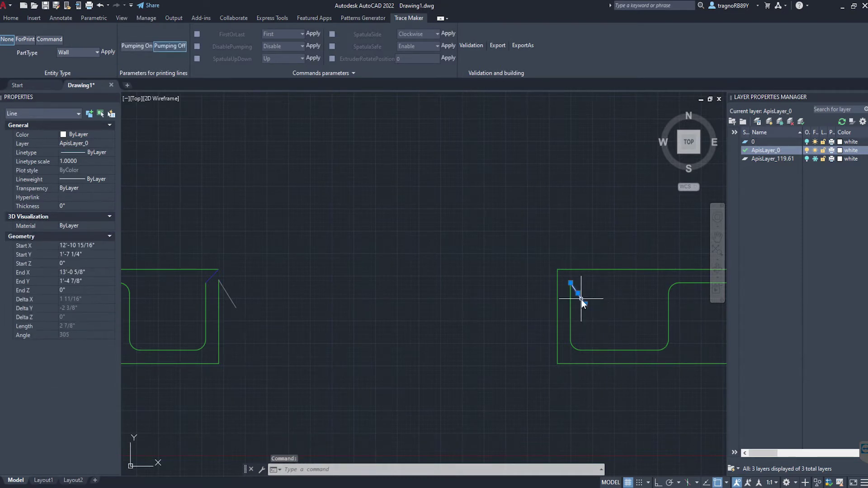
left_click(197, 35)
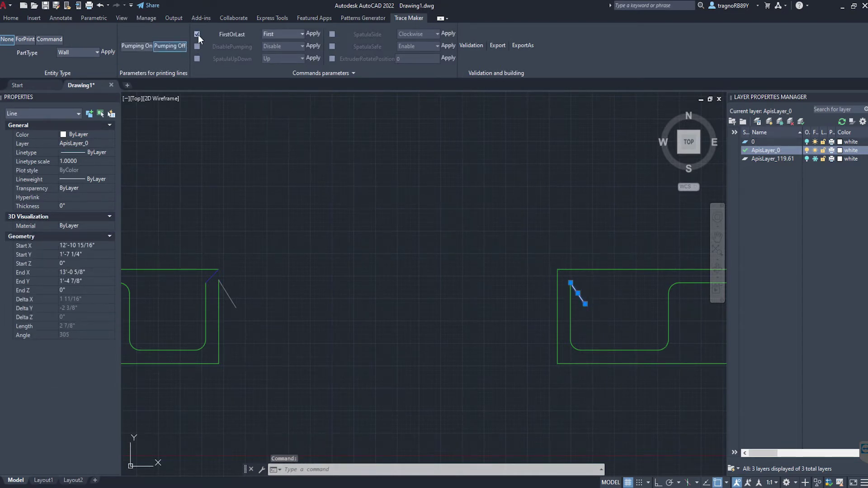
left_click(292, 33)
left_click(283, 55)
left_click(313, 34)
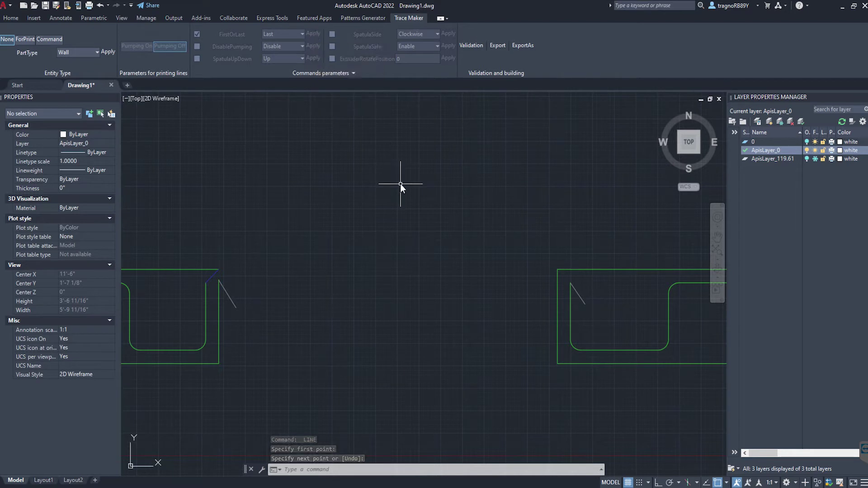
Step: Validate the complete wall pattern with its command lines and export it under the suggested file name
scroll(411, 317, "up", 2)
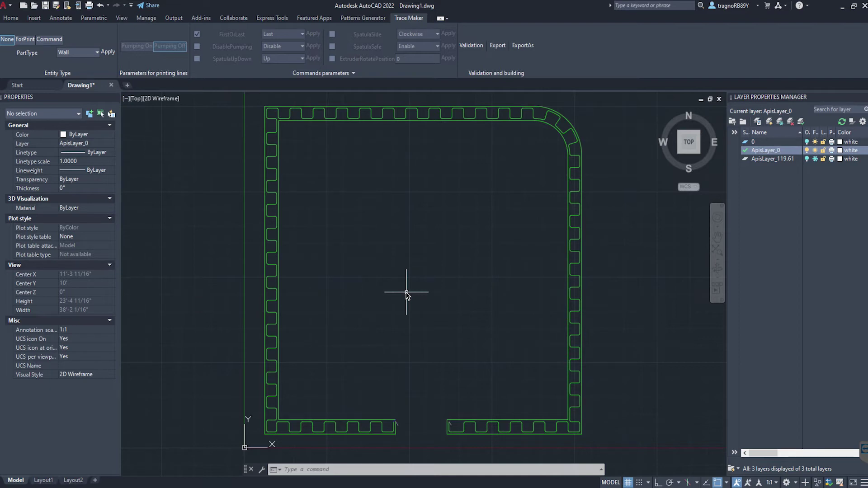
mouse_move(643, 234)
left_mouse_down()
mouse_move(621, 157)
mouse_move(571, 122)
mouse_move(504, 103)
mouse_move(294, 99)
mouse_move(173, 192)
mouse_move(199, 478)
mouse_move(296, 481)
mouse_move(461, 454)
mouse_move(620, 449)
left_mouse_up()
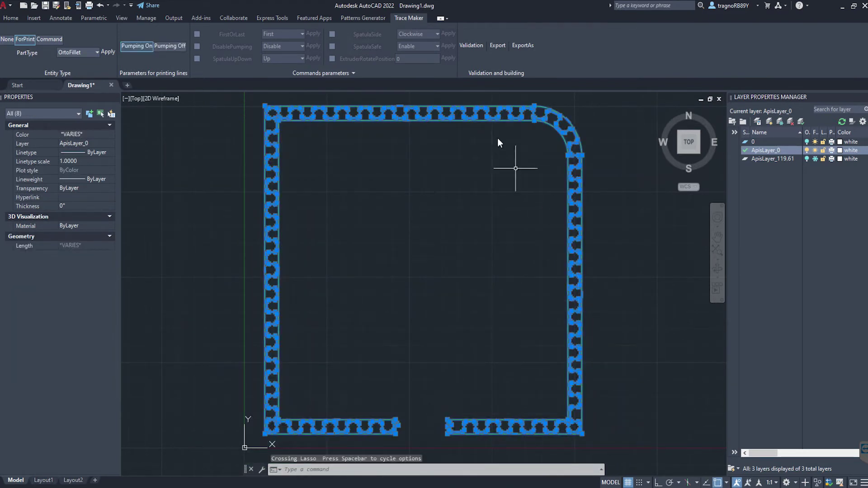
left_click(475, 42)
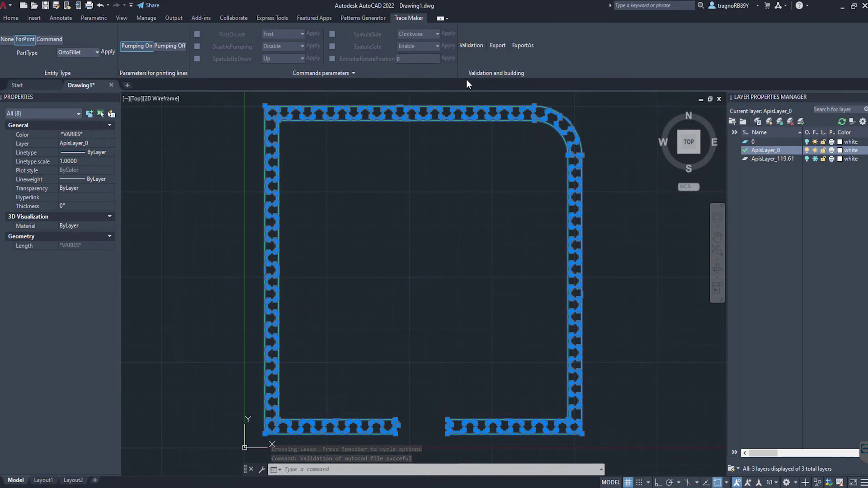
left_click(494, 45)
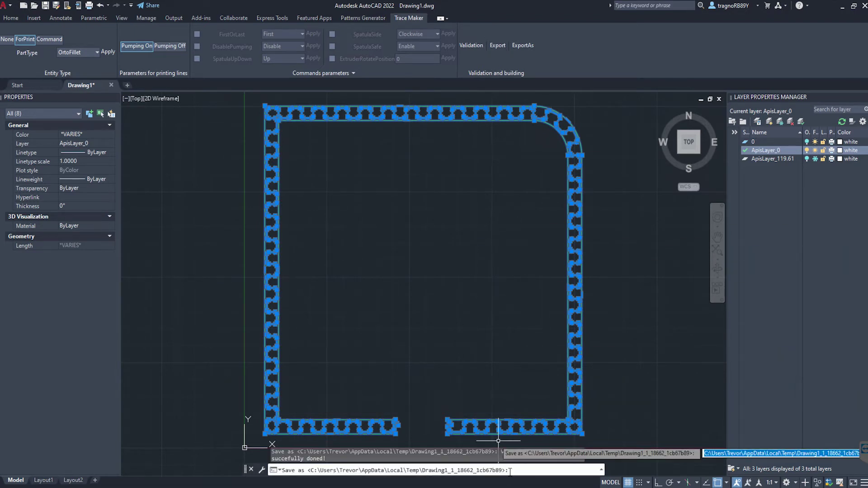
key("Return")
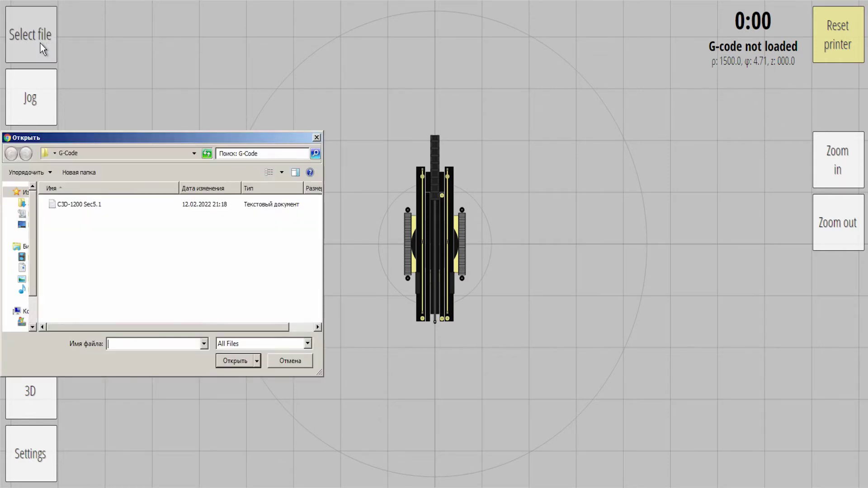
Step: In the printer control application, open the G-code file C3D-1200 Sec5.1, send it to the printer and check the estimated print time
double_click(82, 205)
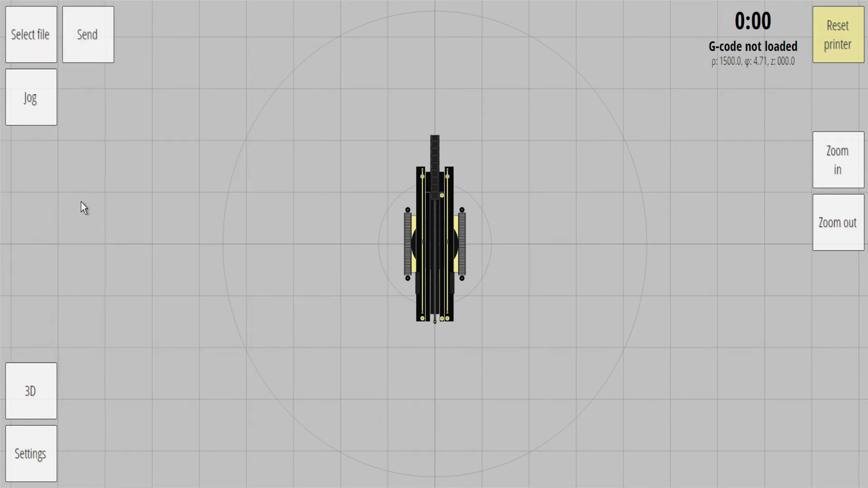
left_click(82, 55)
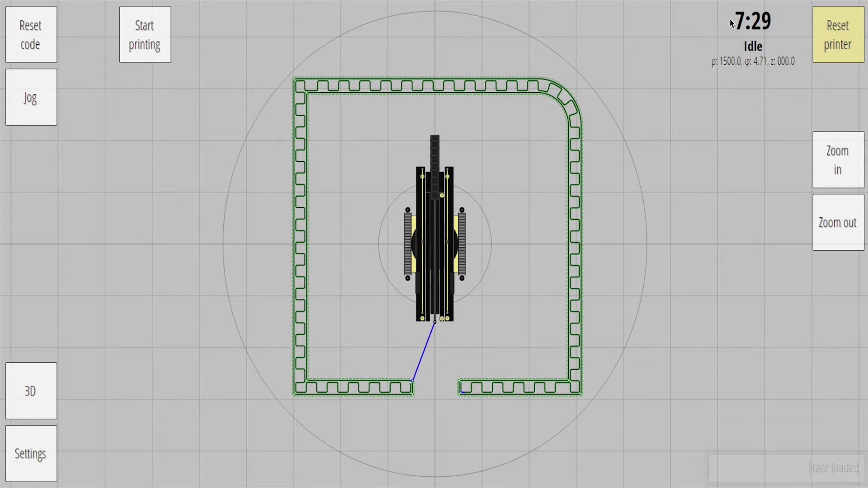
left_click_drag(731, 21, 765, 19)
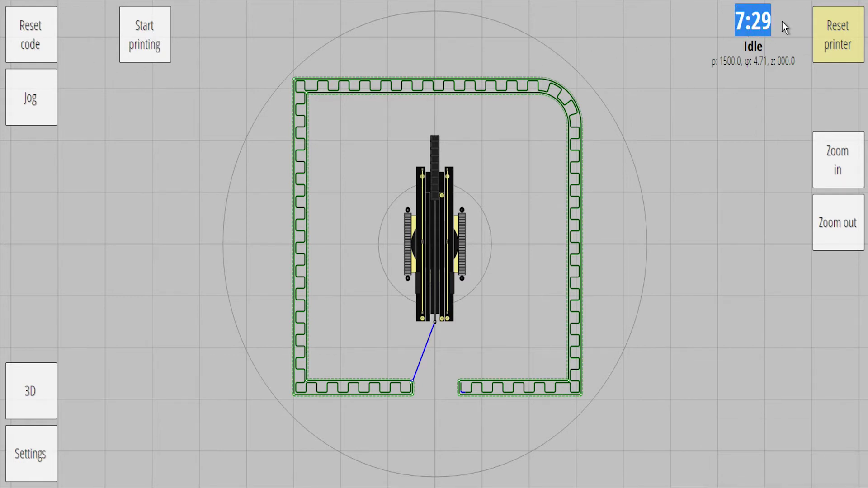
left_click(782, 21)
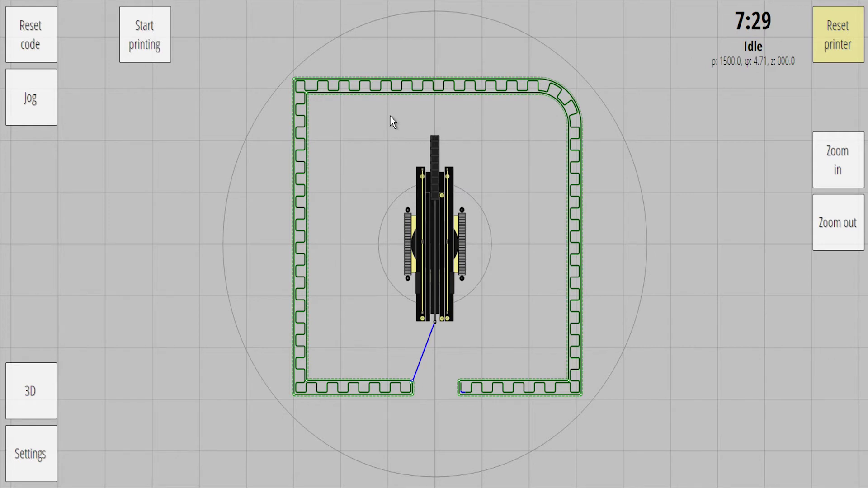
Step: Start printing the loaded trace, pause it before the wall begins, and resume it with a close view of the door opening
left_click(137, 40)
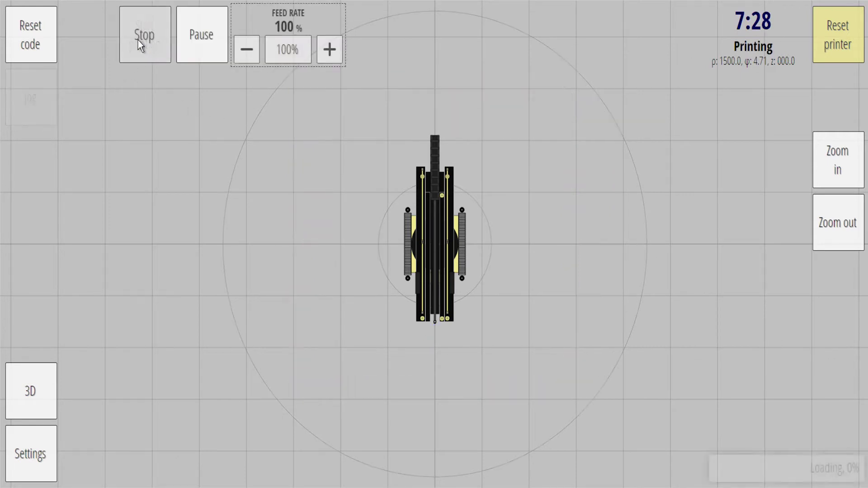
left_click_drag(470, 304, 511, 151)
key("space")
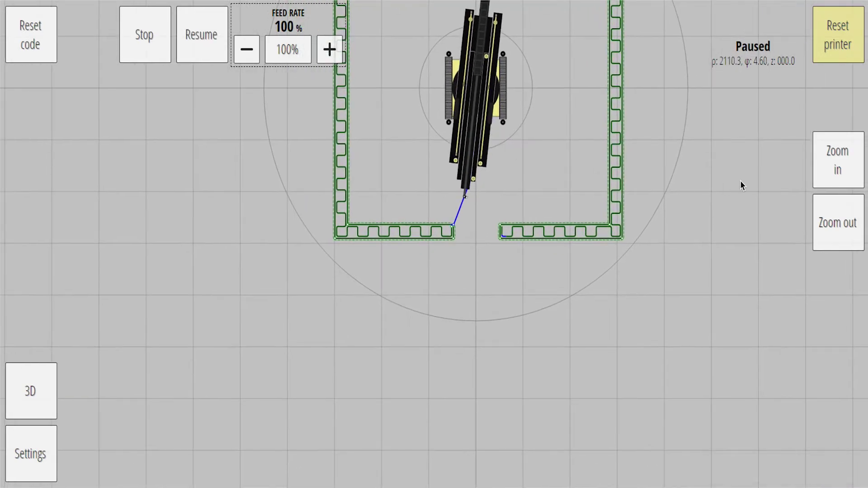
left_click(827, 160)
key("space")
left_click(827, 168)
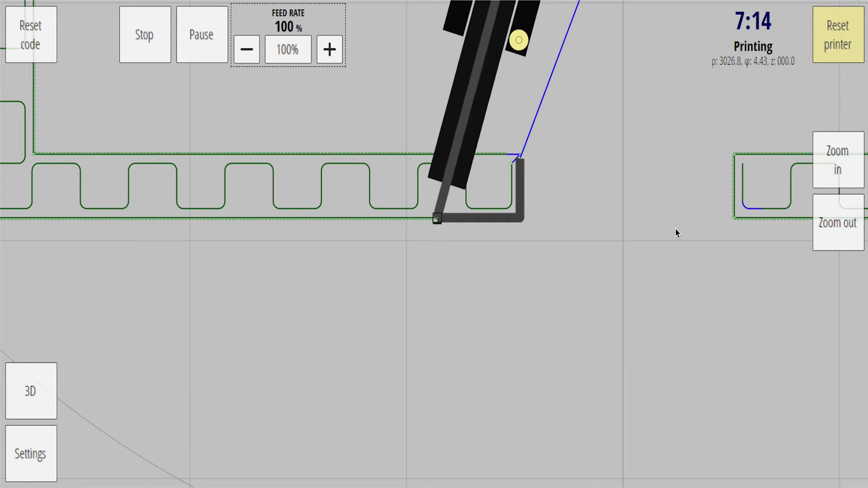
Step: Follow the print head along the outer wall path and examine its progress against the full wall pattern
left_click(816, 214)
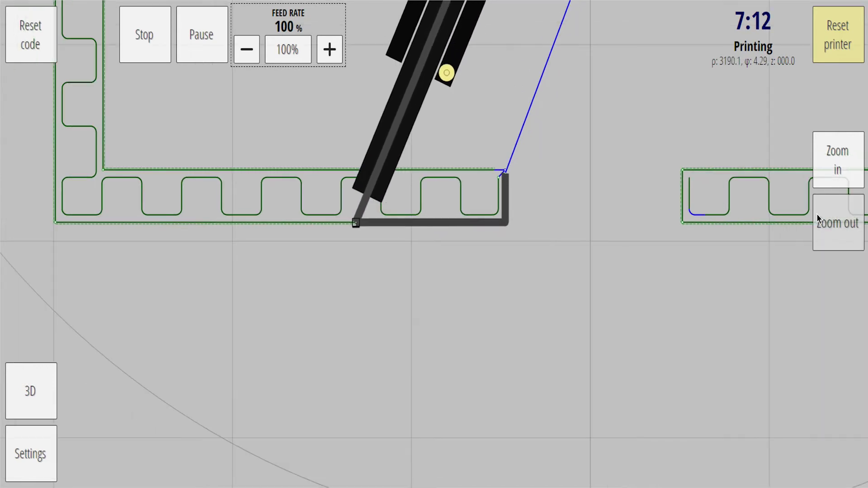
left_click(817, 216)
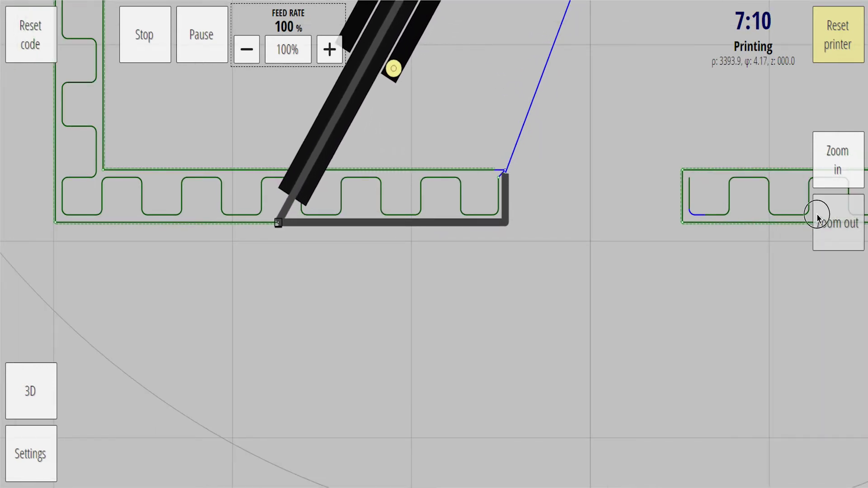
left_click(817, 216)
left_click(818, 217)
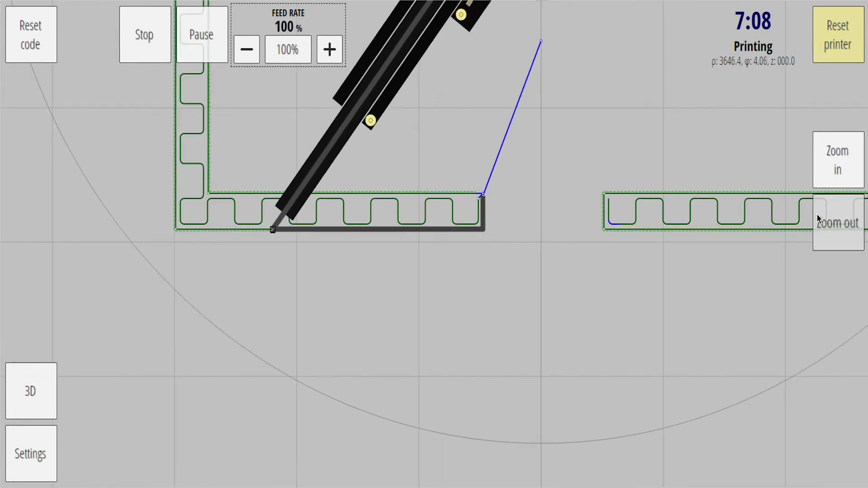
left_click(824, 217)
left_click(824, 218)
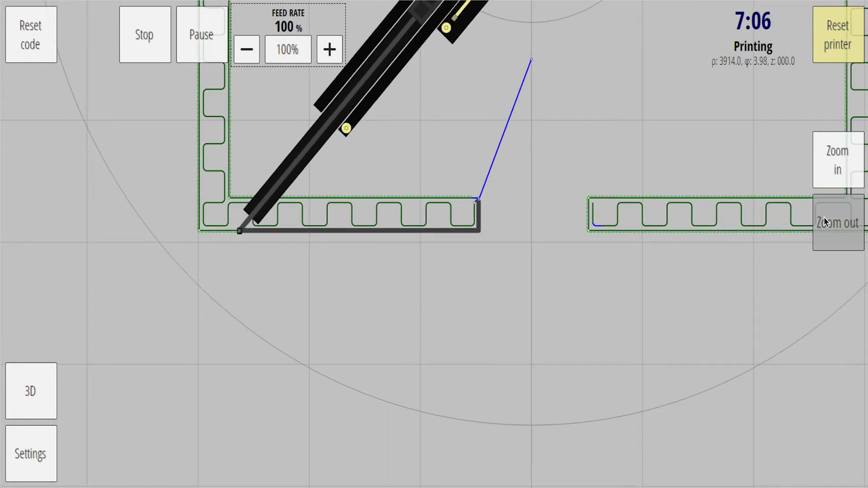
left_click(824, 217)
left_click(824, 217)
left_click(824, 218)
left_click(824, 217)
left_click(824, 217)
left_click_drag(522, 180, 528, 334)
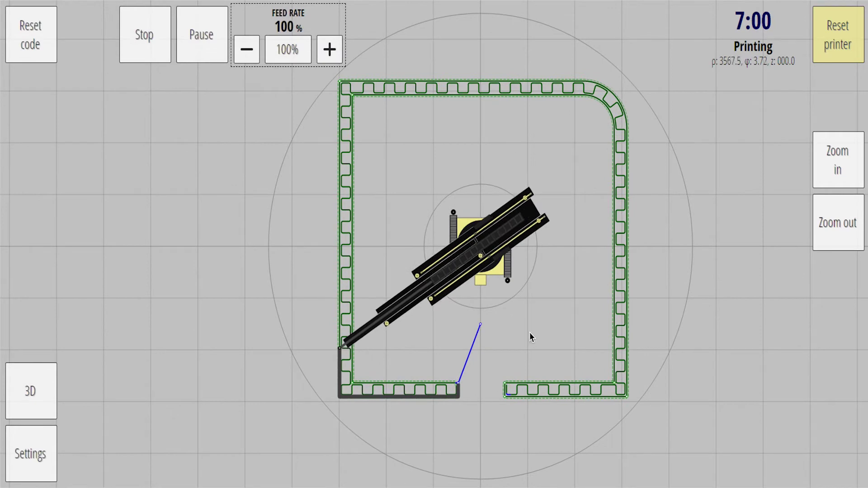